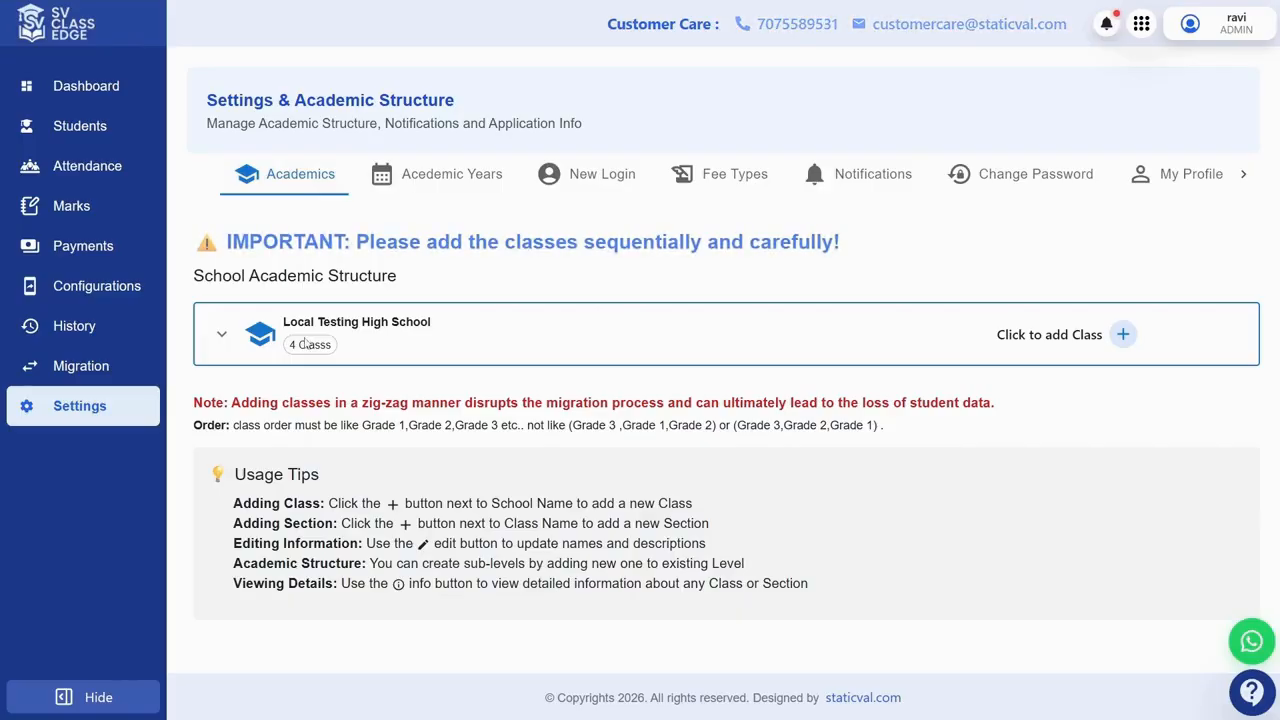
Step: Browse the Academic Years, Fee Types and Change Password settings, then show the New Login form
left_click(440, 176)
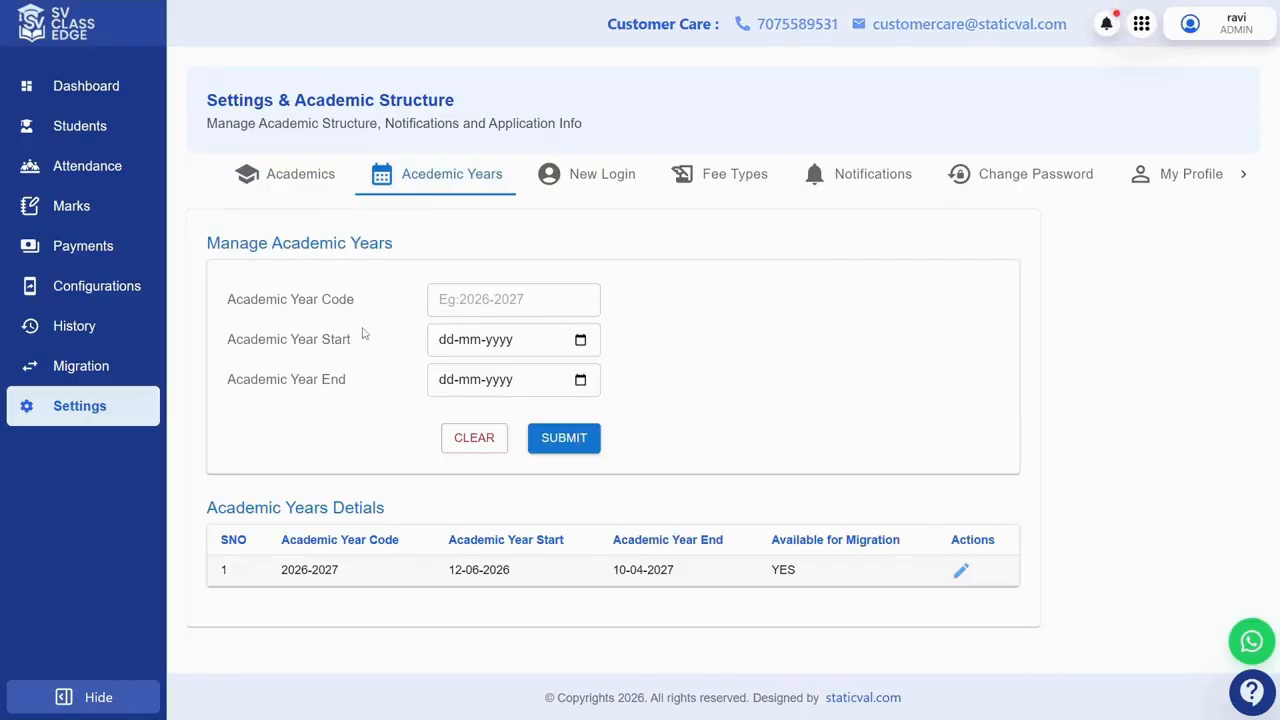
left_click(732, 178)
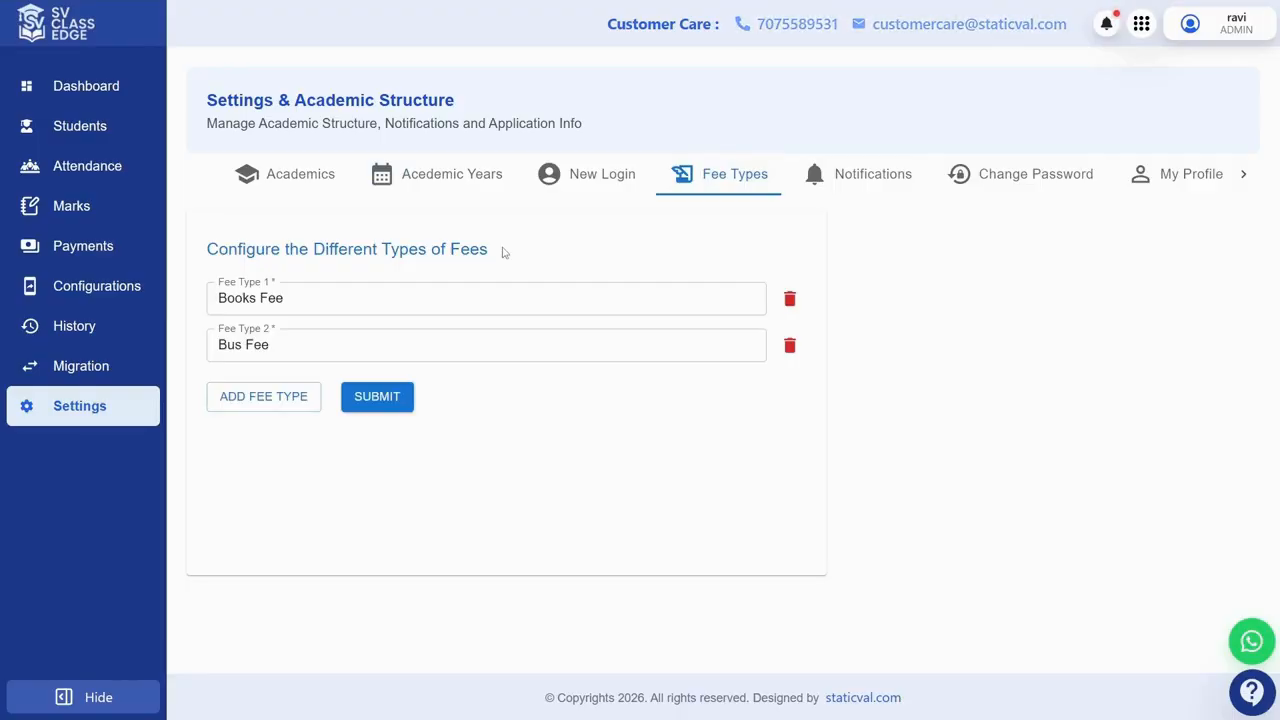
left_click(992, 186)
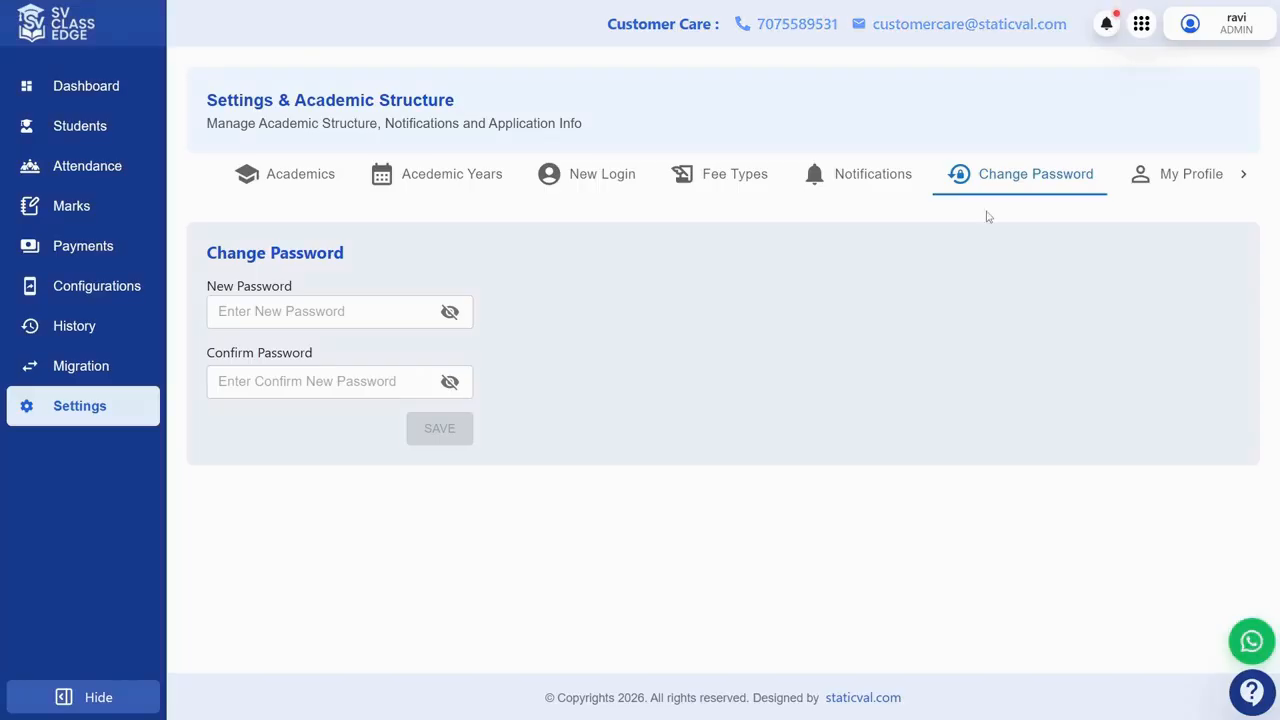
left_click(598, 178)
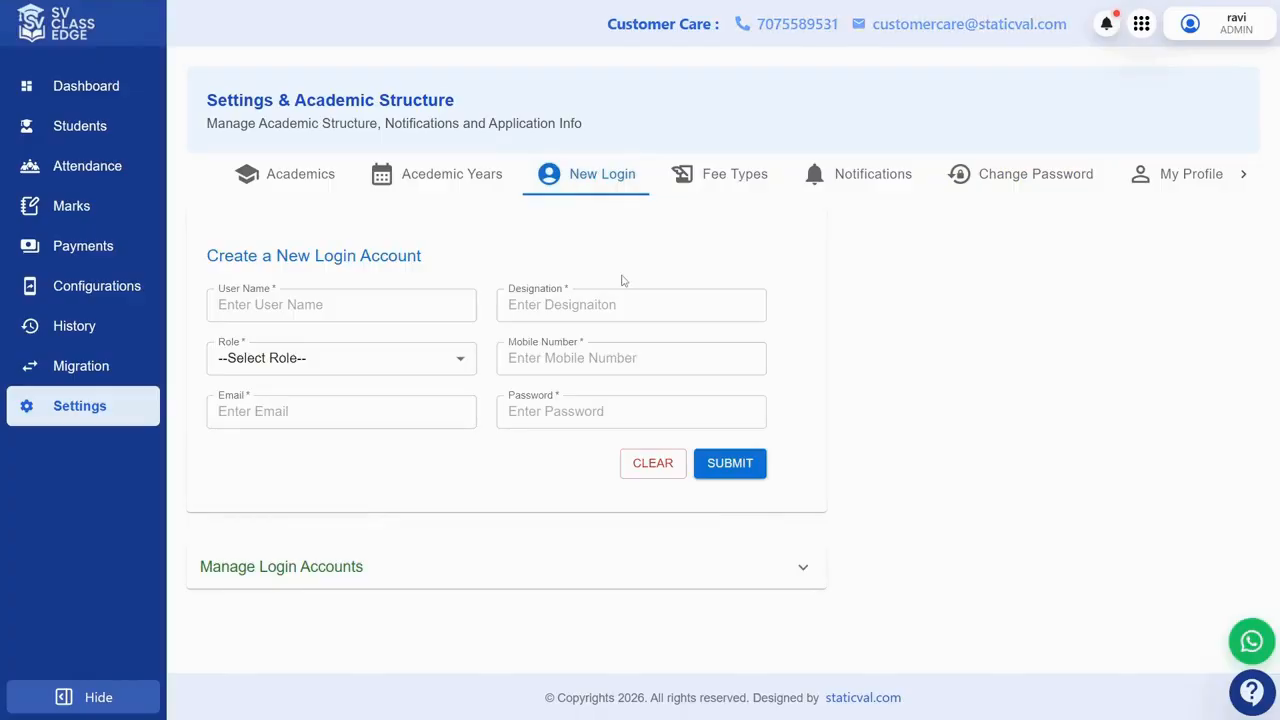
Step: Expand Manage Login Accounts to reveal the single ADMIN account, then focus the User Name field
left_click(381, 568)
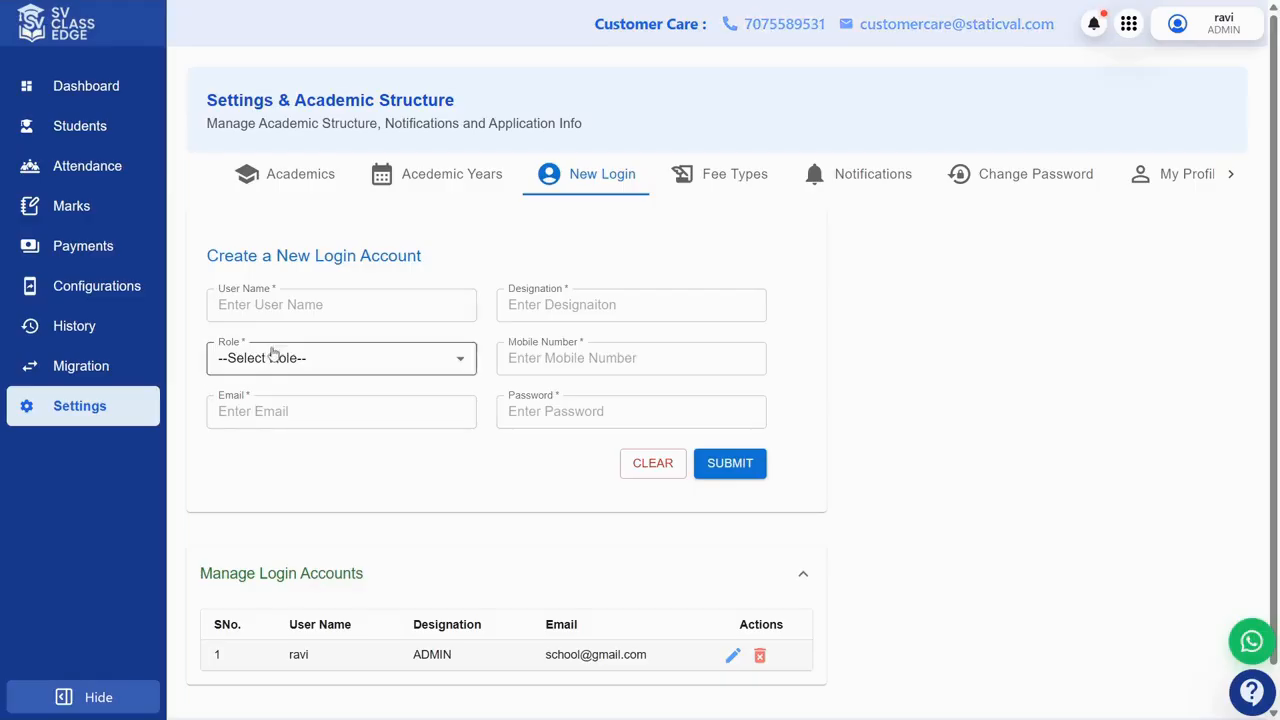
left_click(338, 302)
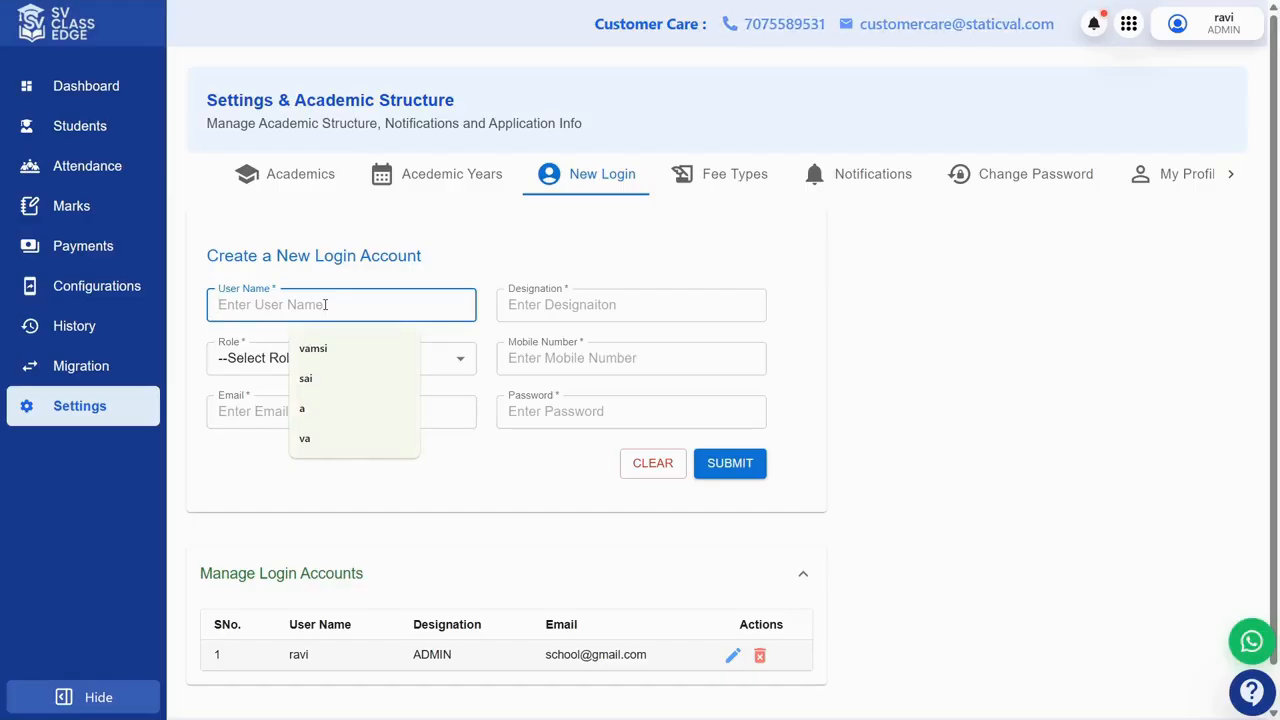
Step: Enter the new user's name, designation Accountant, role Others, and grant only the Payments permission
type("SaiKumar")
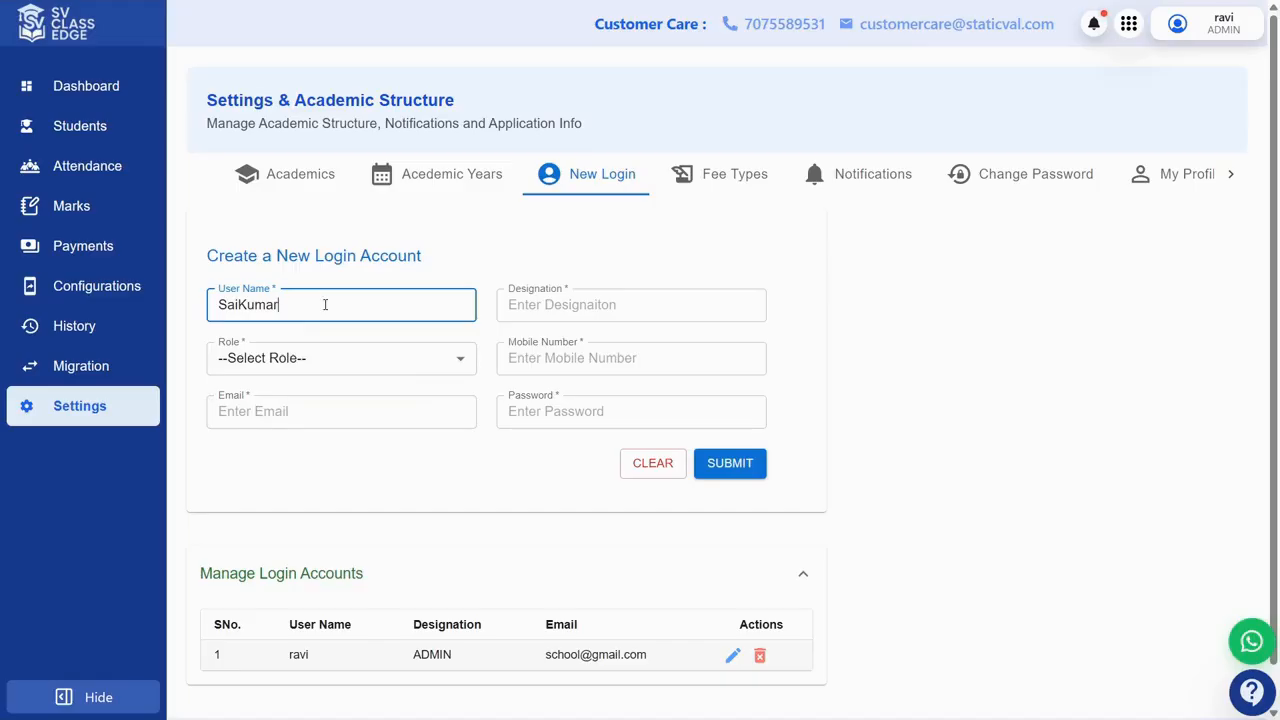
left_click(535, 306)
type("Ac")
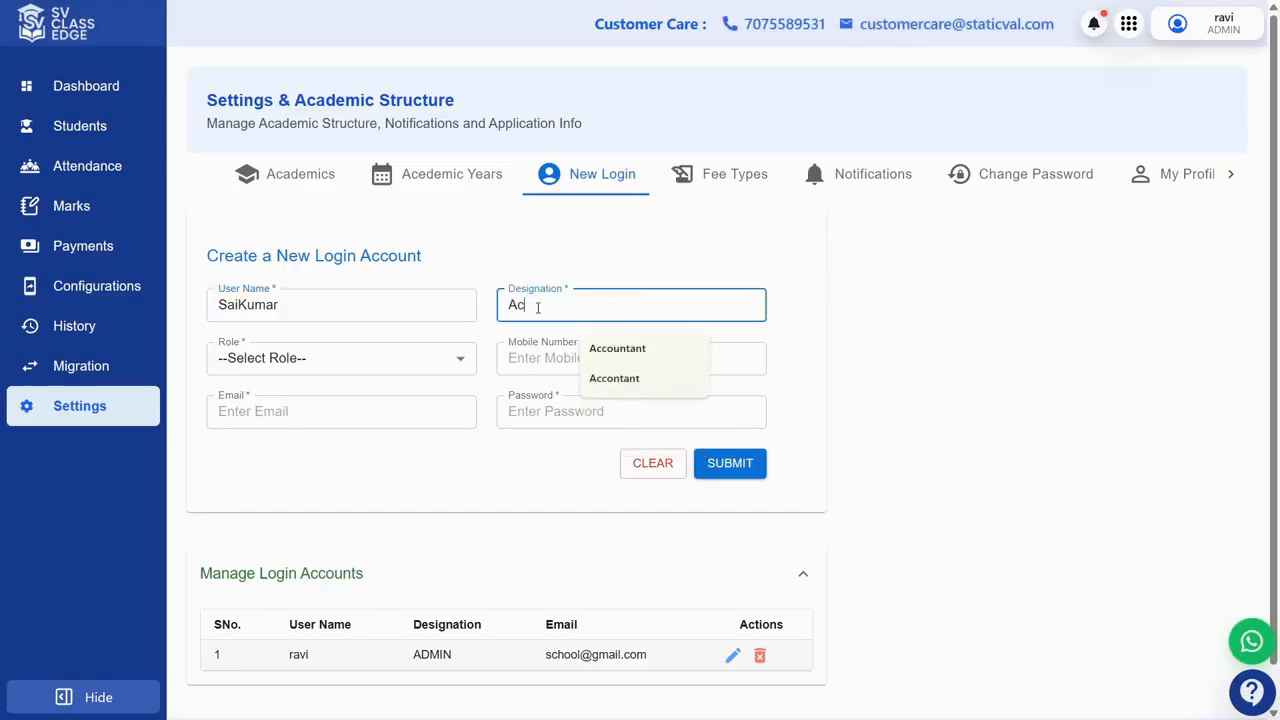
type("countan")
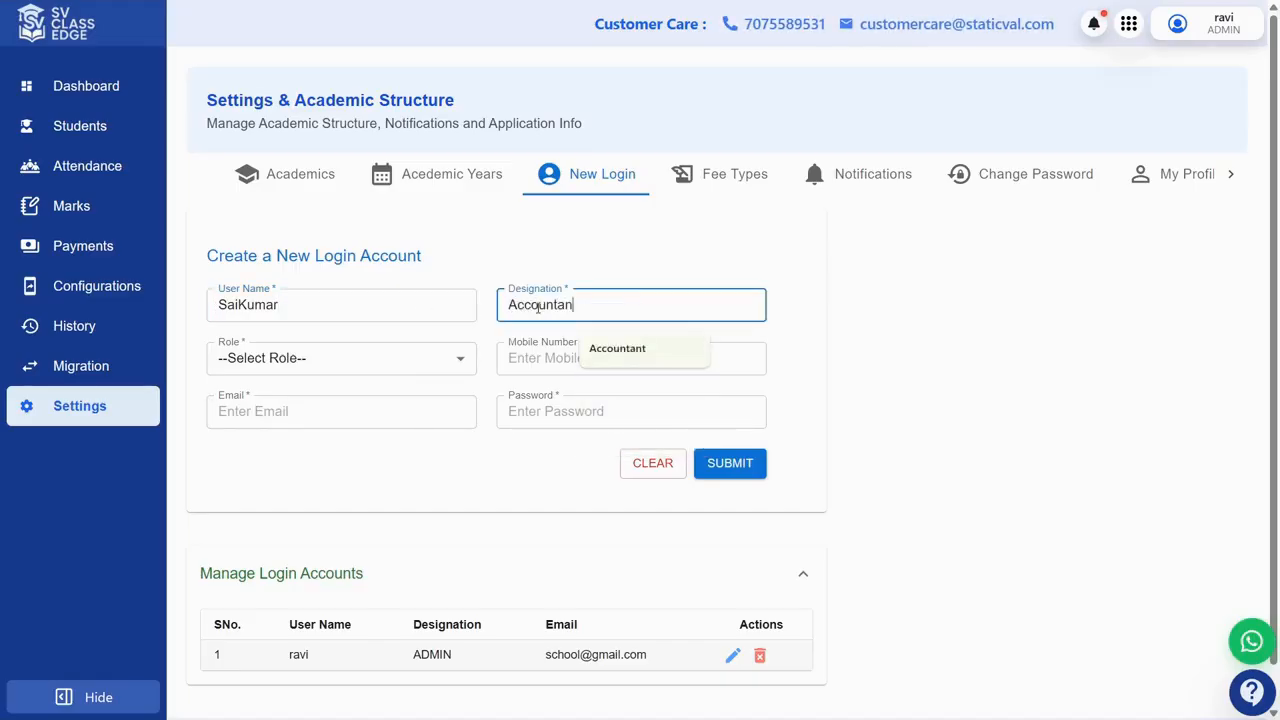
type("t")
left_click(386, 364)
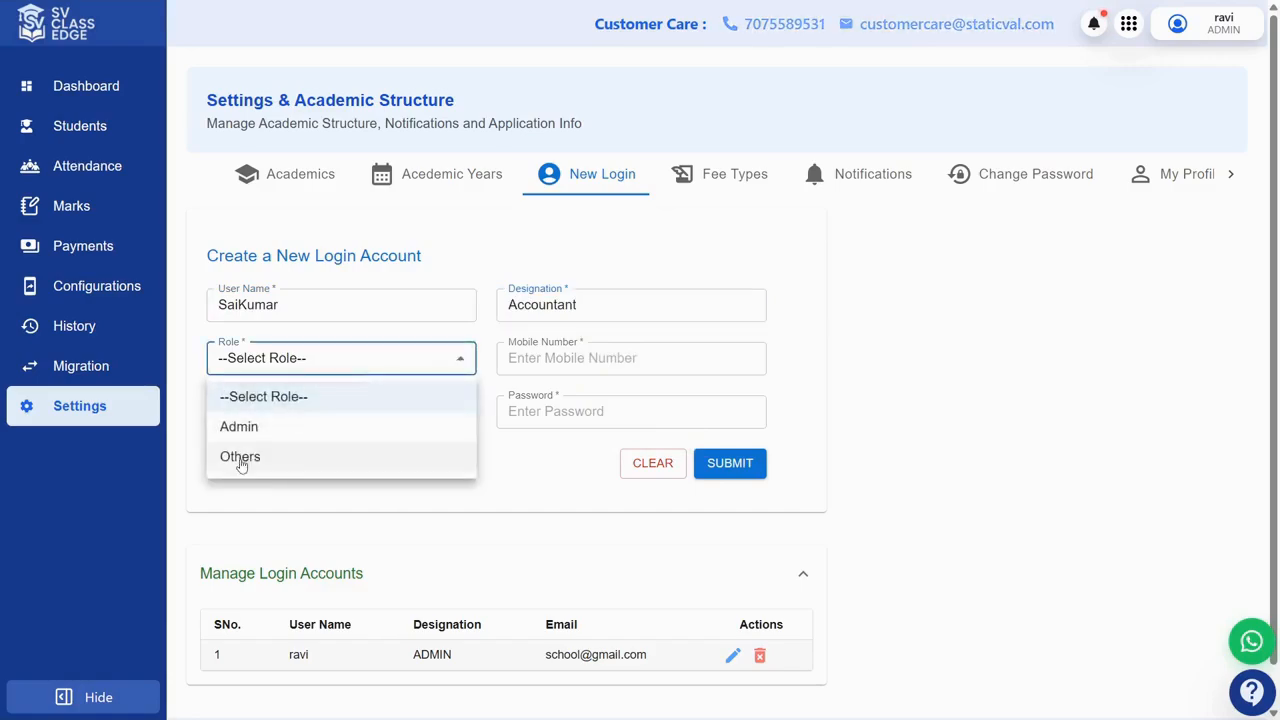
left_click(241, 458)
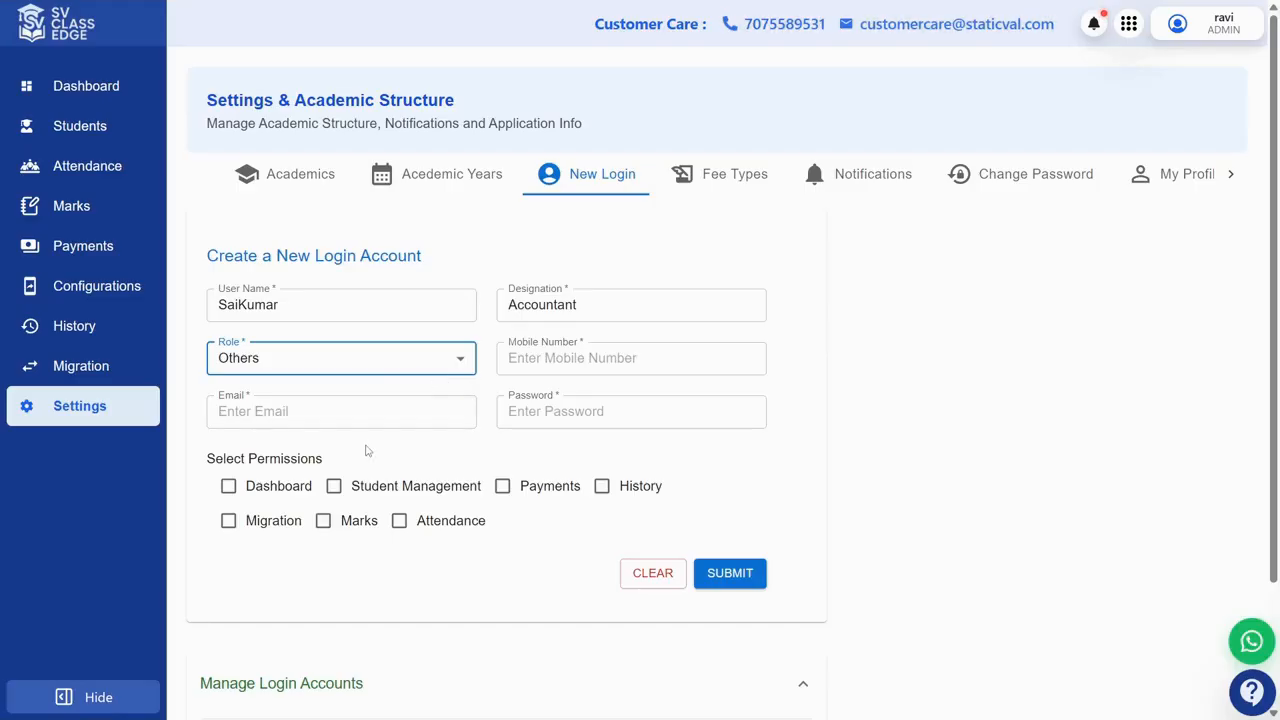
left_click(502, 486)
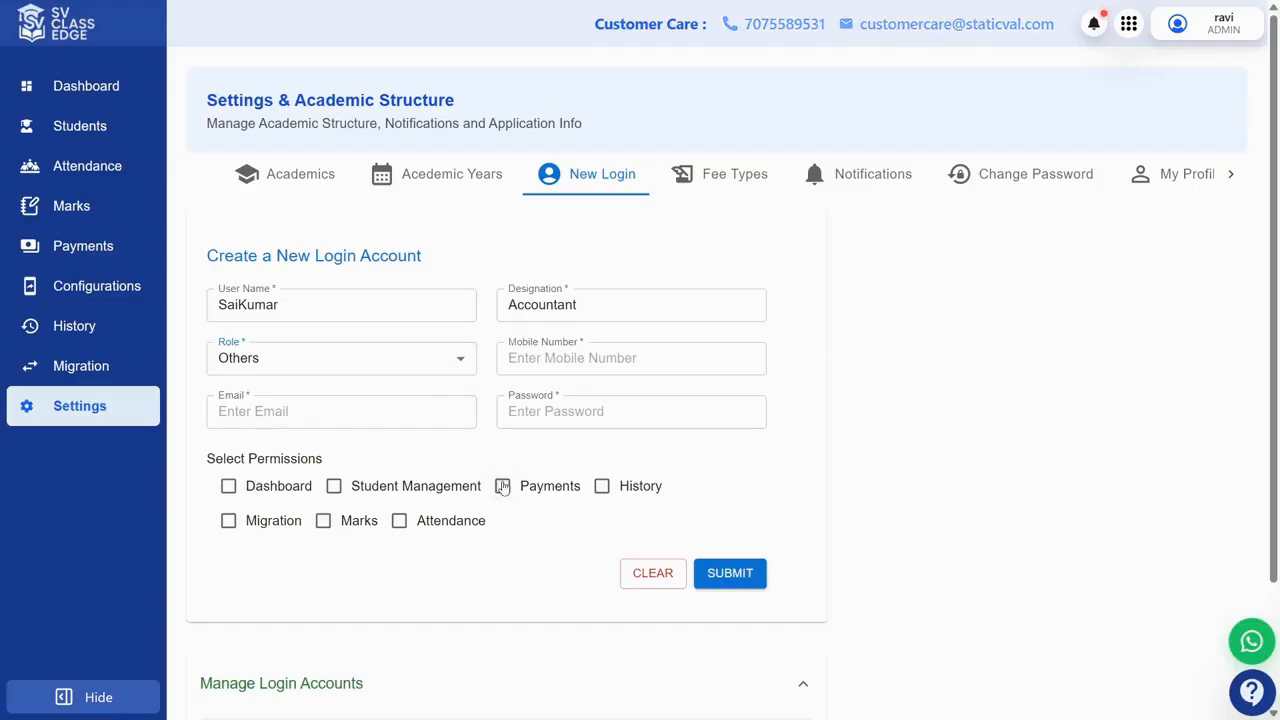
Step: Fill in the new account's mobile number, e-mail address and password
left_click(558, 360)
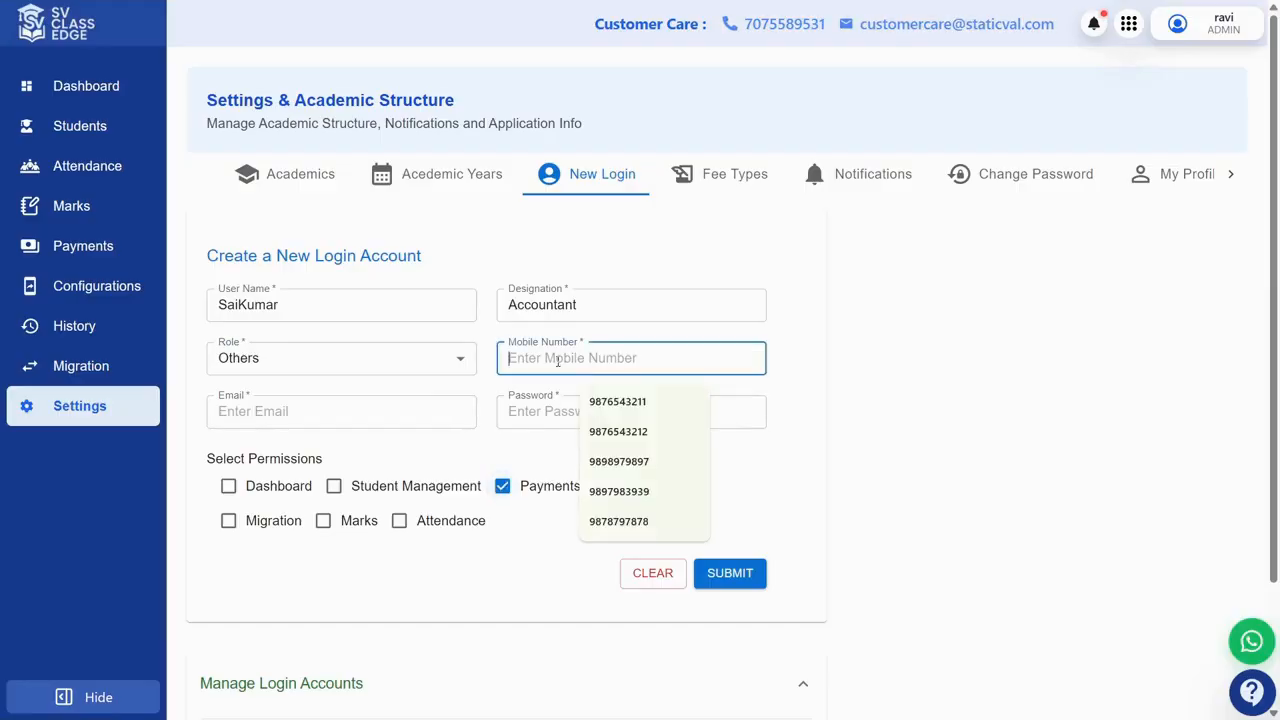
left_click(617, 401)
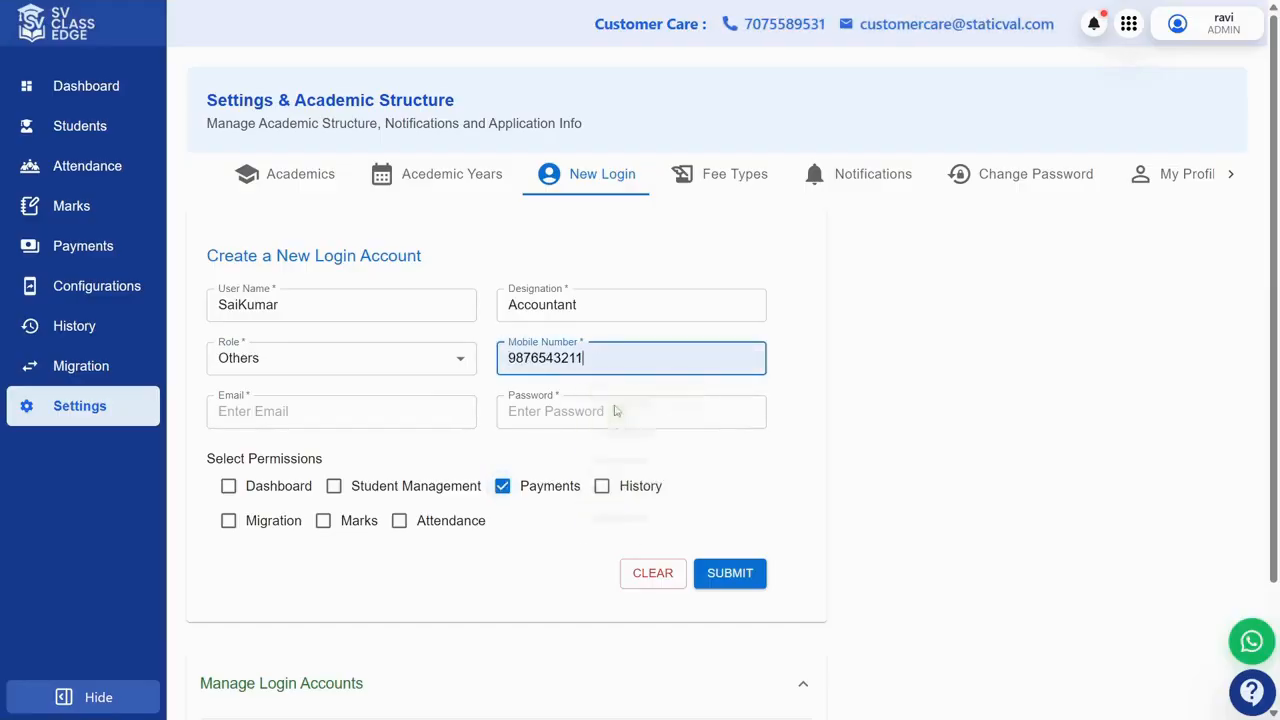
left_click(401, 423)
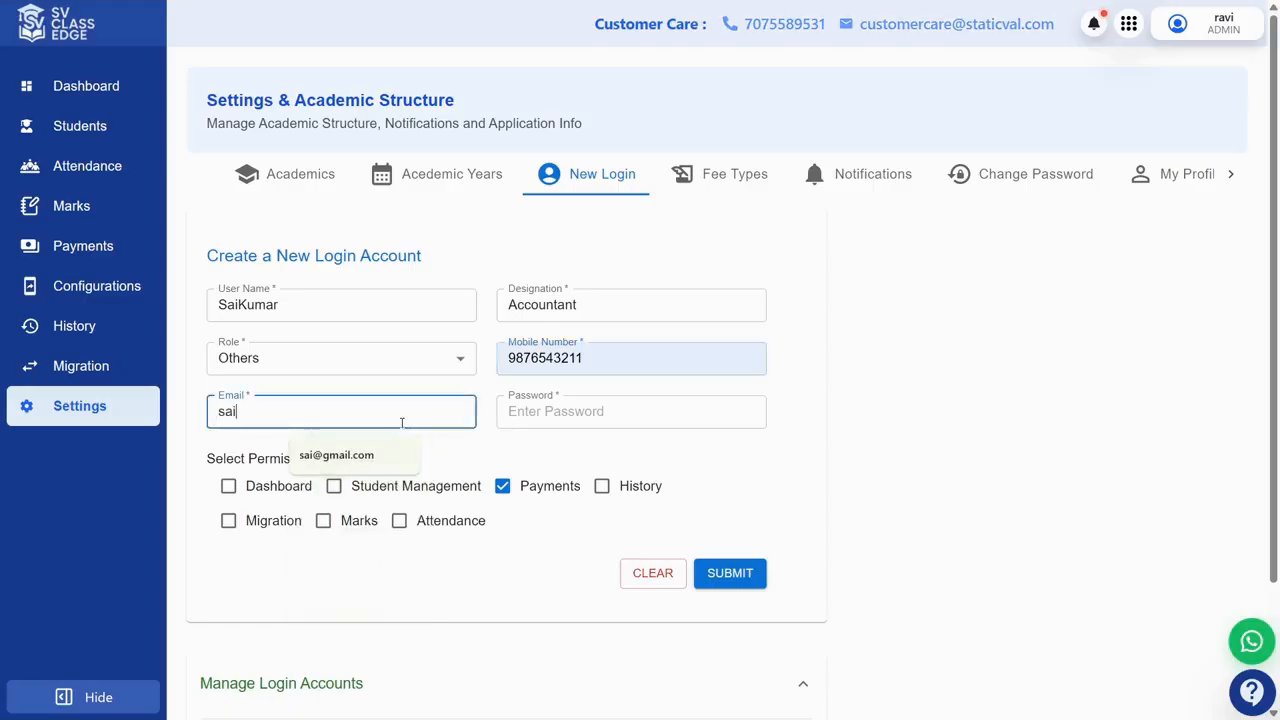
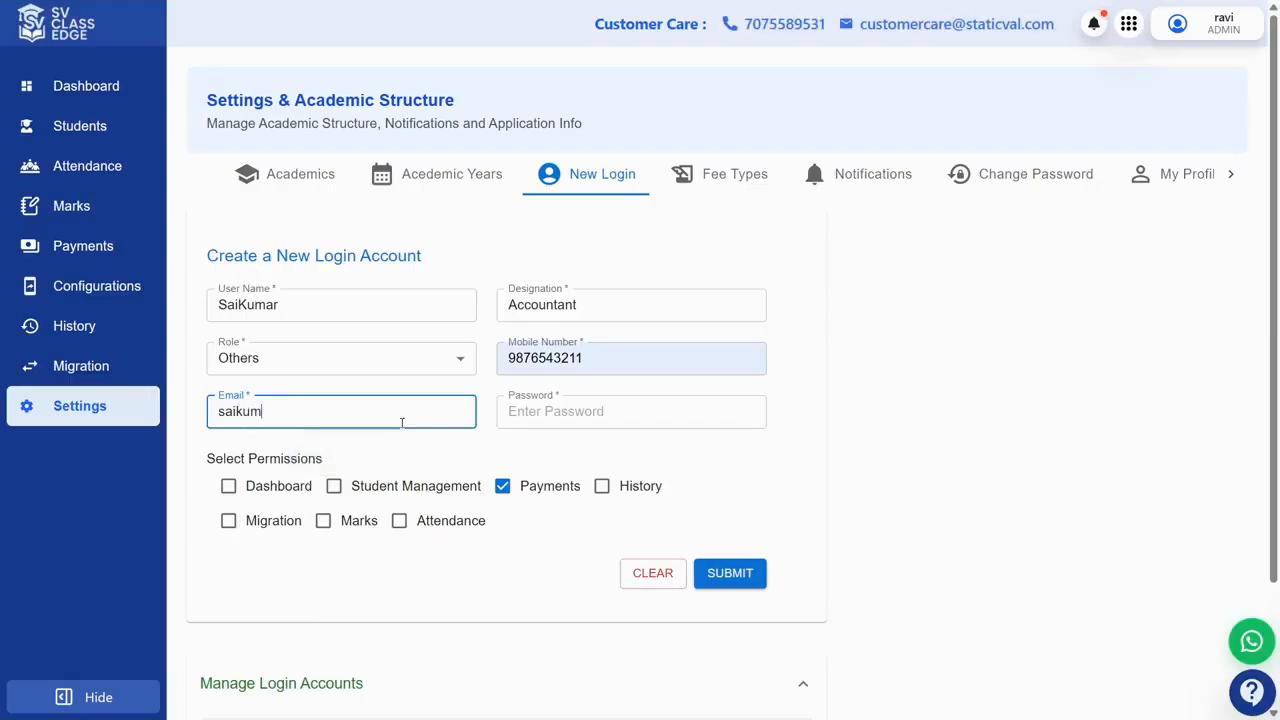
left_click(580, 408)
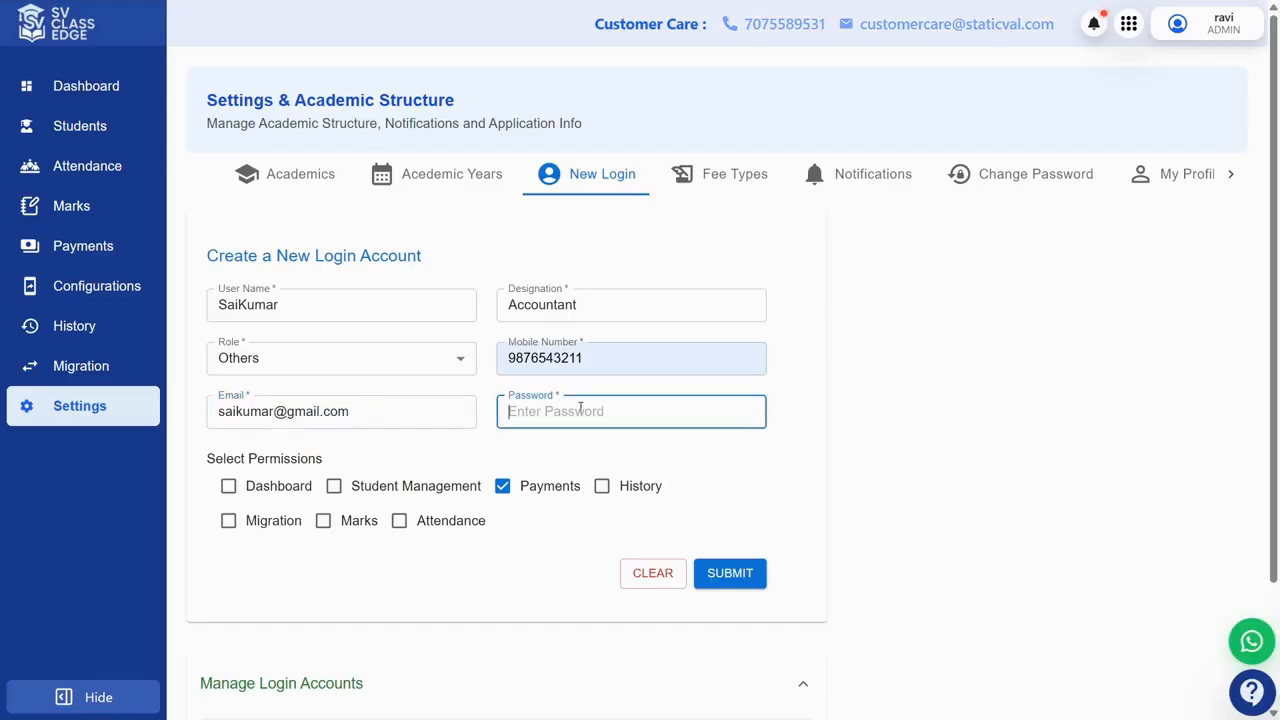
type("123")
Step: Submit the Accountant login and confirm it appears in the accounts list
left_click(728, 575)
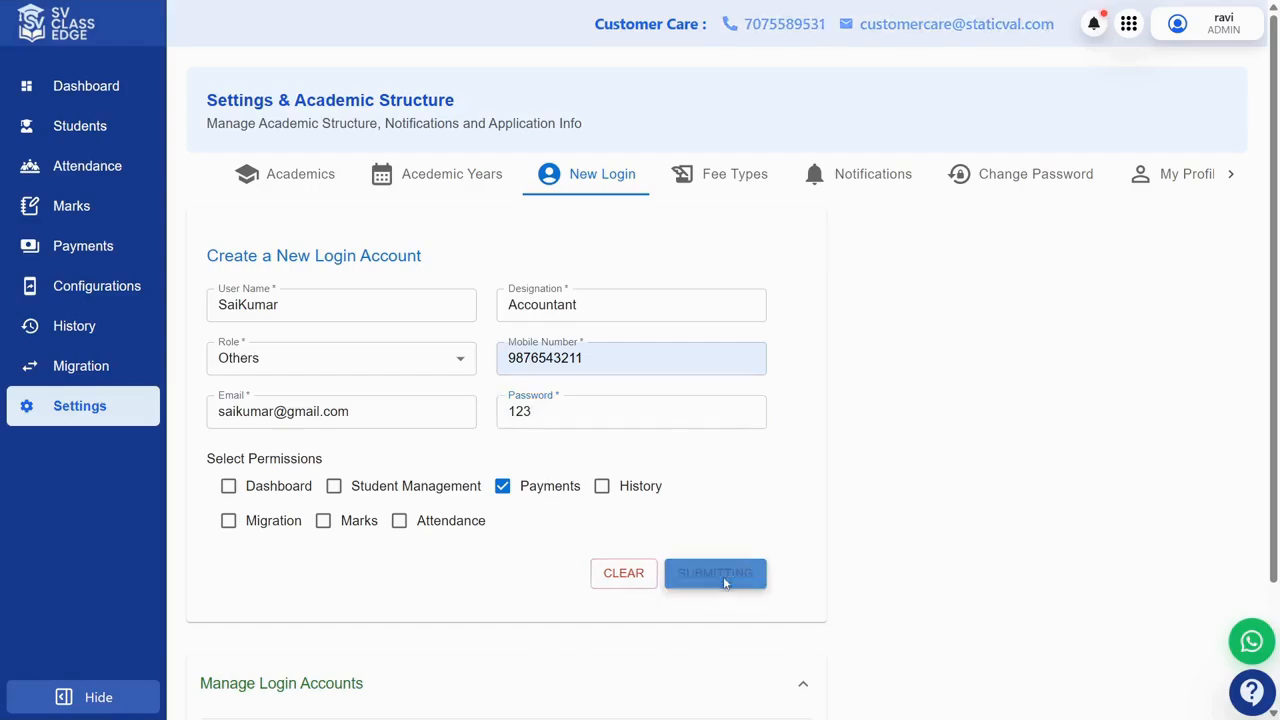
scroll(571, 514, "down", 2)
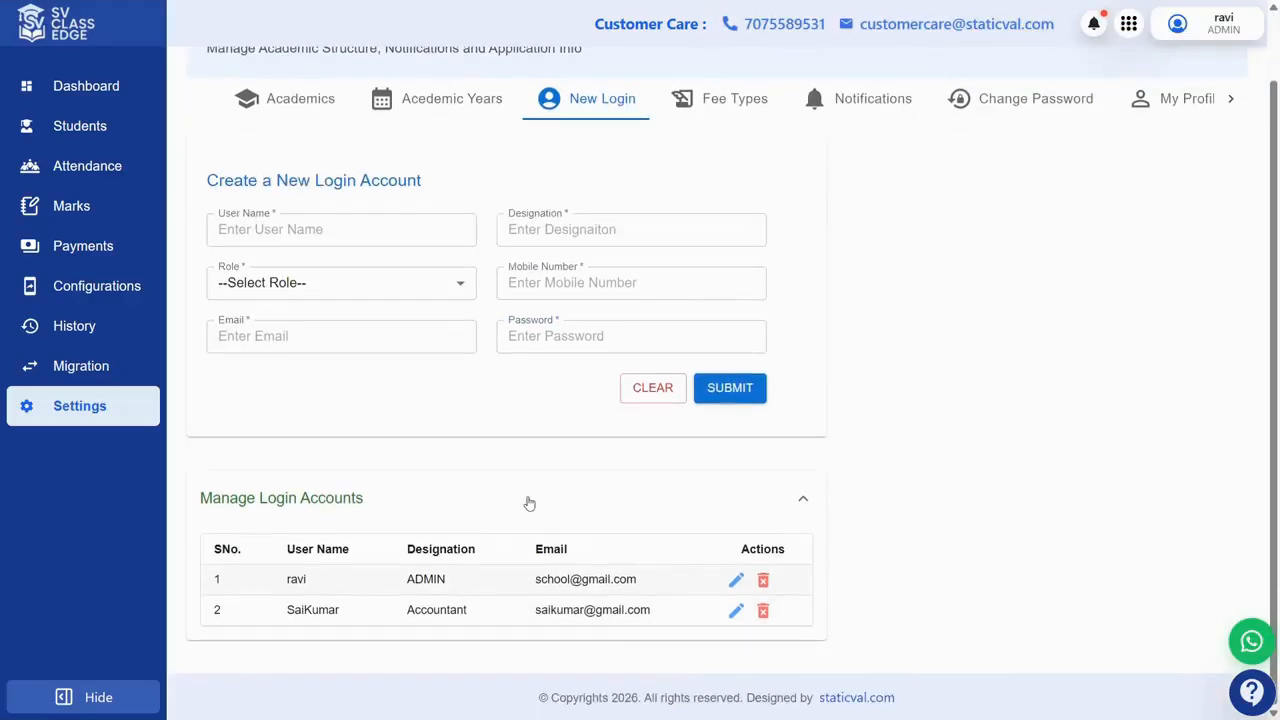
scroll(529, 503, "up", 2)
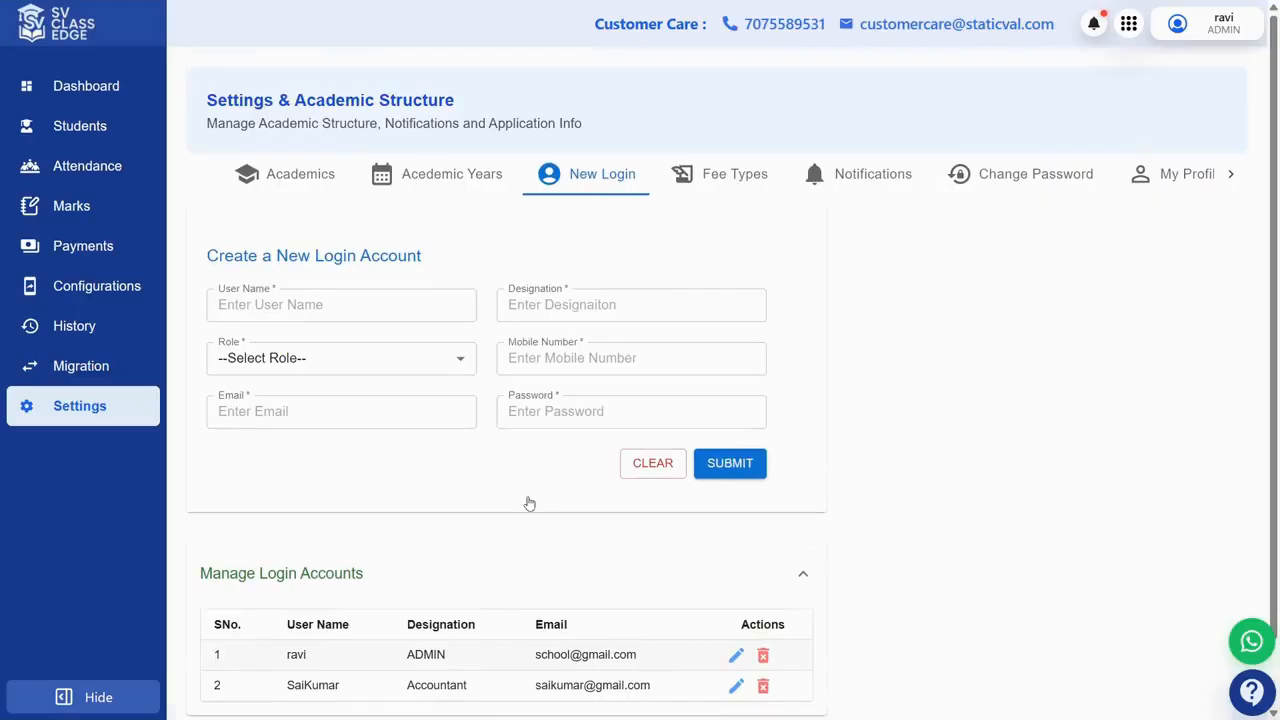
left_click(1200, 38)
Step: Log out of the admin account and sign in with the Accountant's e-mail and password
left_click(1190, 97)
left_click(879, 339)
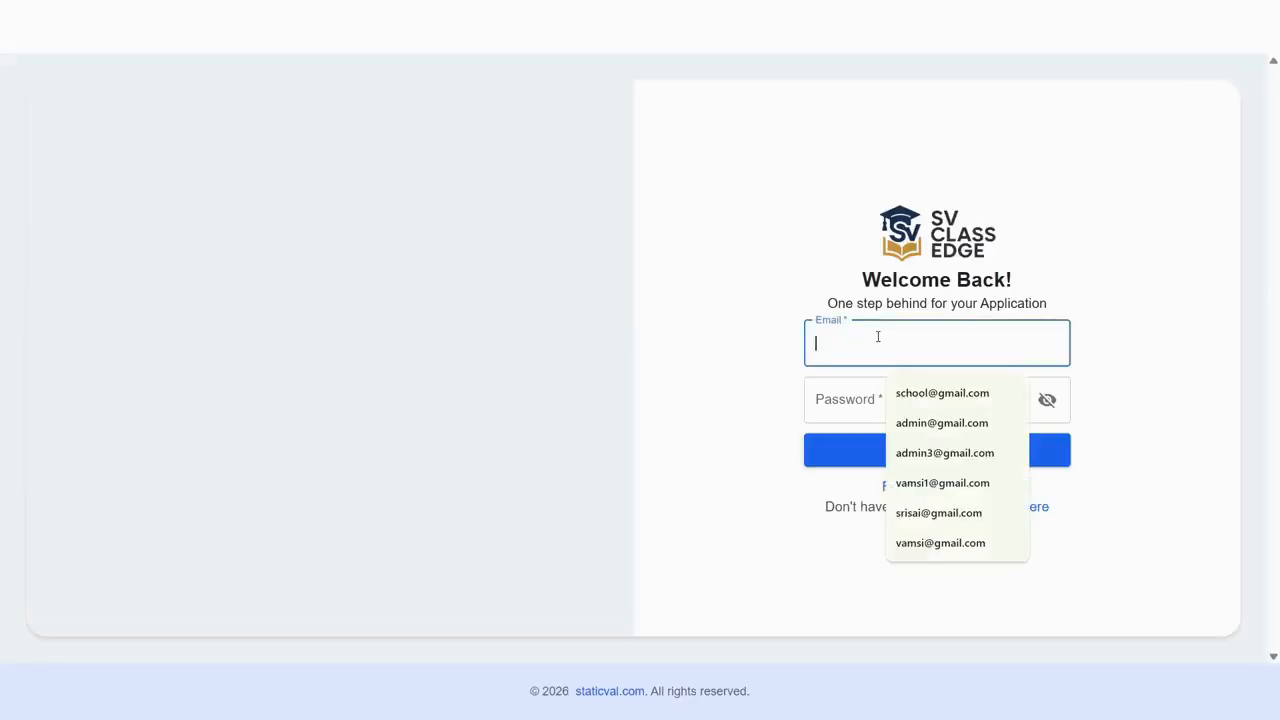
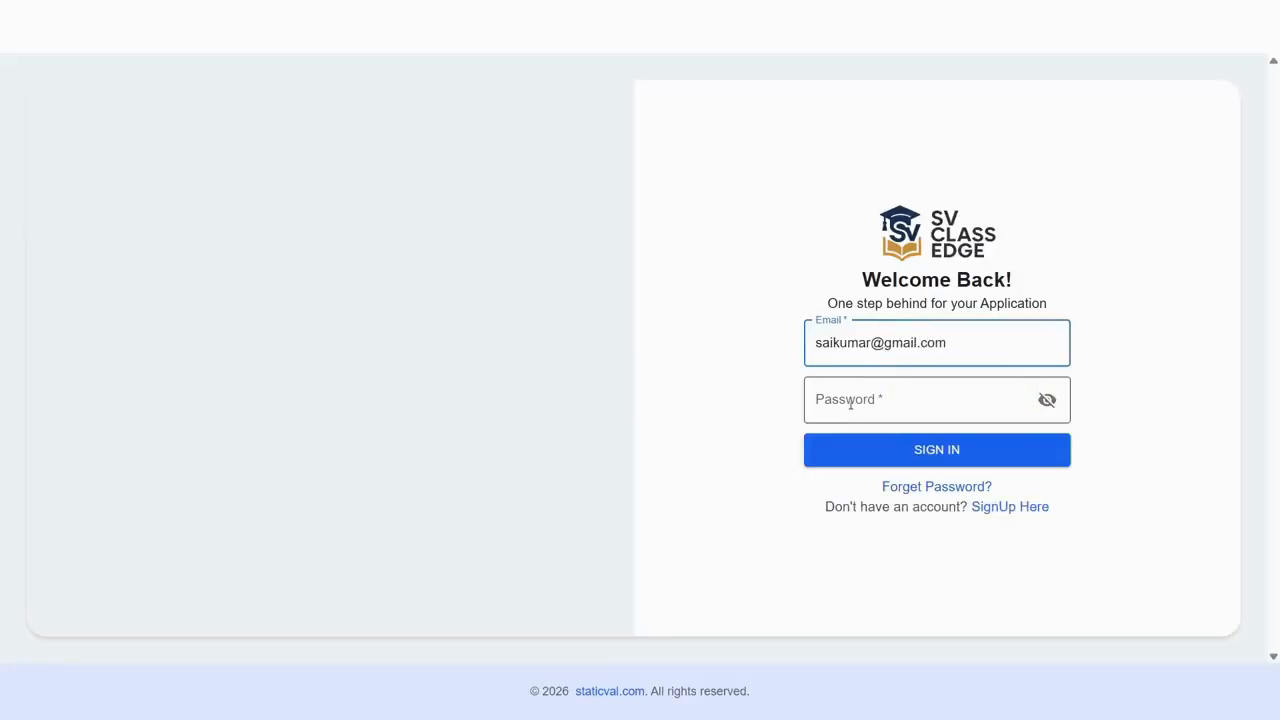
type("123")
key("BackSpace")
key("BackSpace")
key("BackSpace")
left_click(847, 410)
type("123")
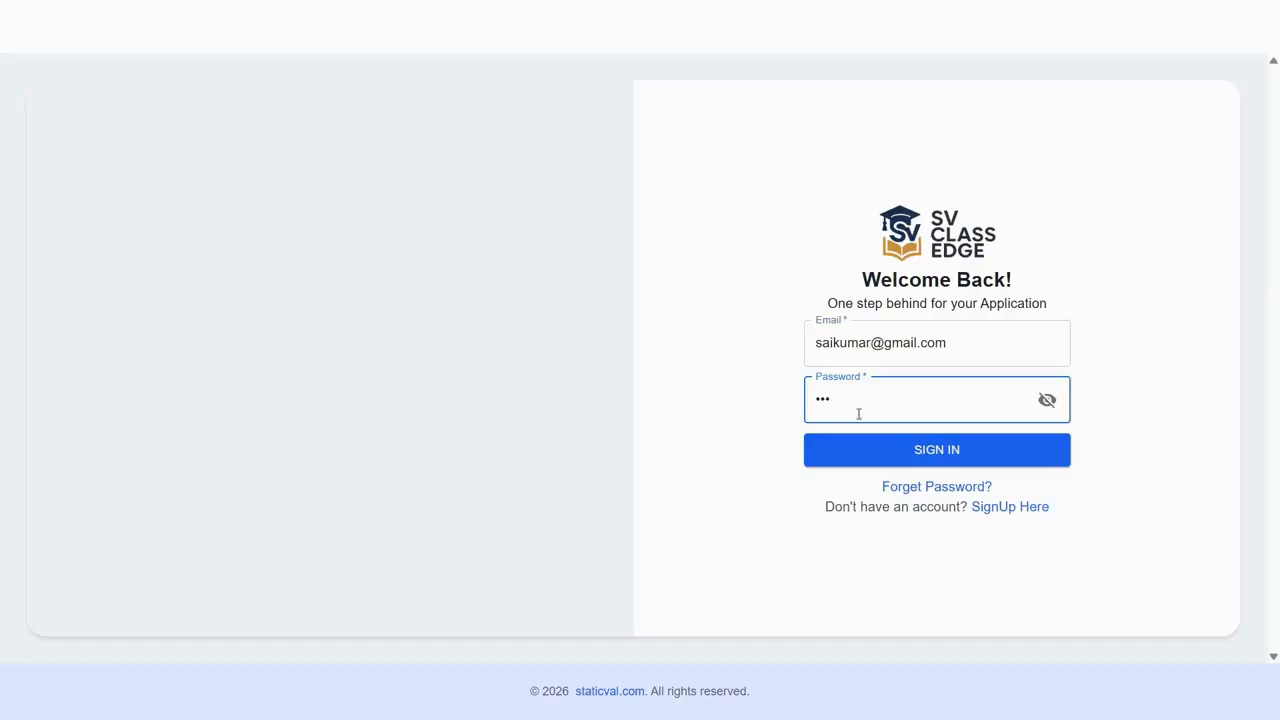
left_click(923, 453)
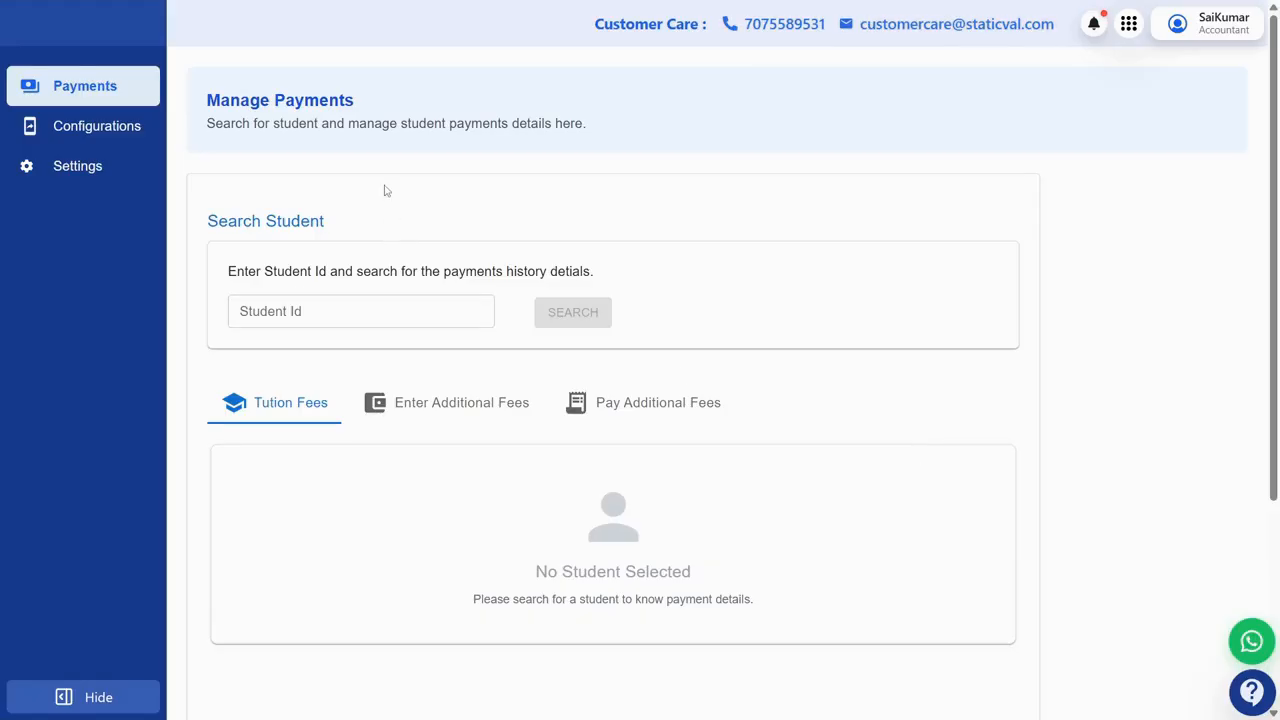
Step: Check the Accountant's Configurations, Settings and Payments pages, then log out
left_click(86, 130)
left_click(87, 168)
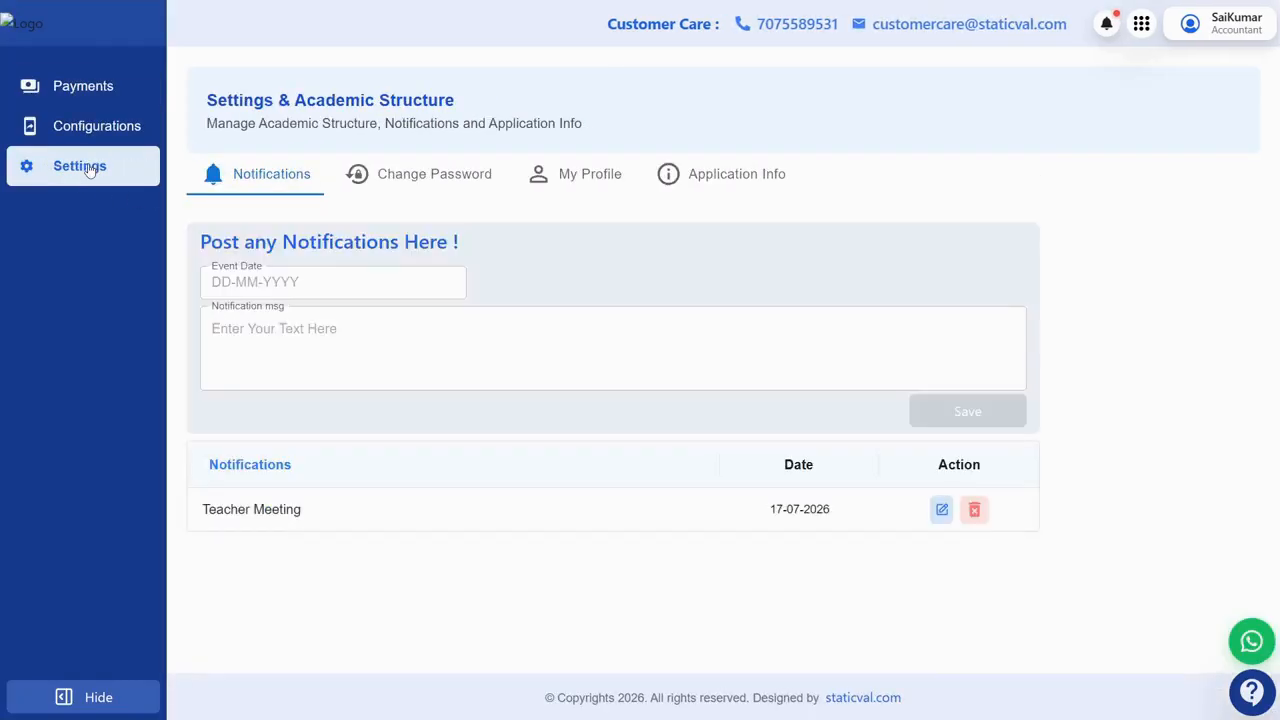
left_click(89, 91)
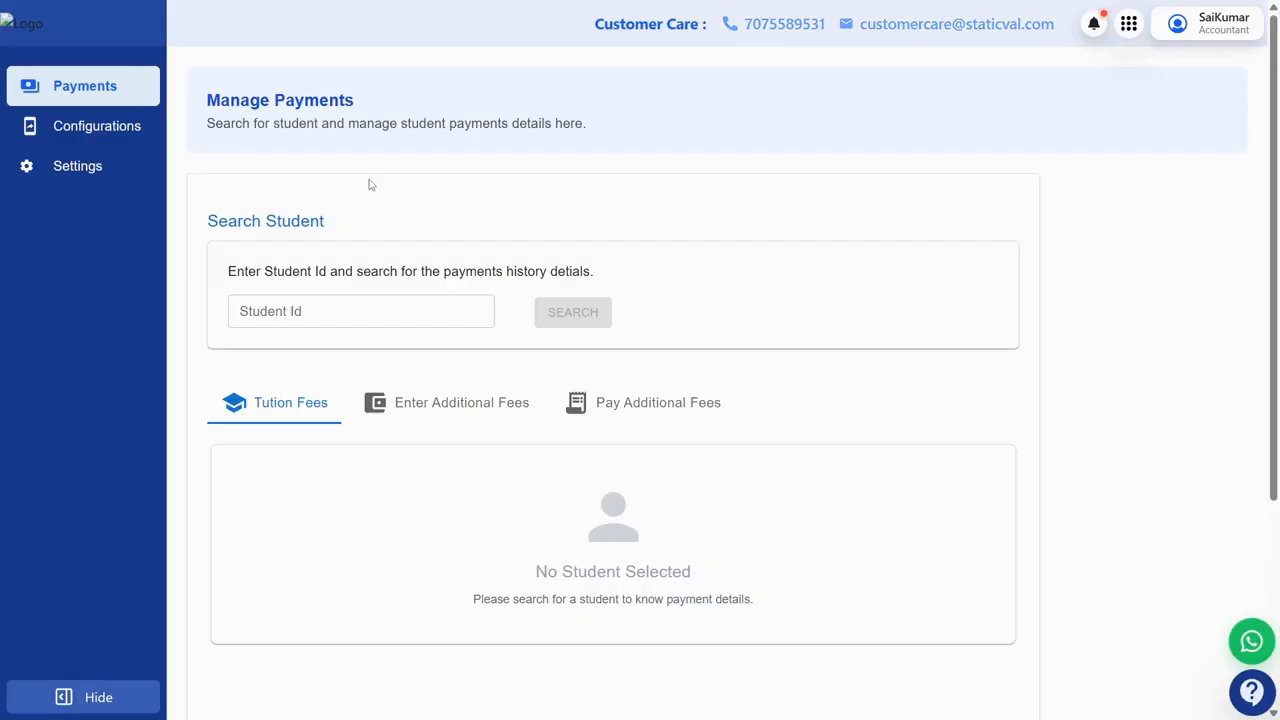
left_click(1215, 30)
left_click(1195, 99)
Step: Sign back in as the admin using the saved e-mail and the account password
left_click(906, 333)
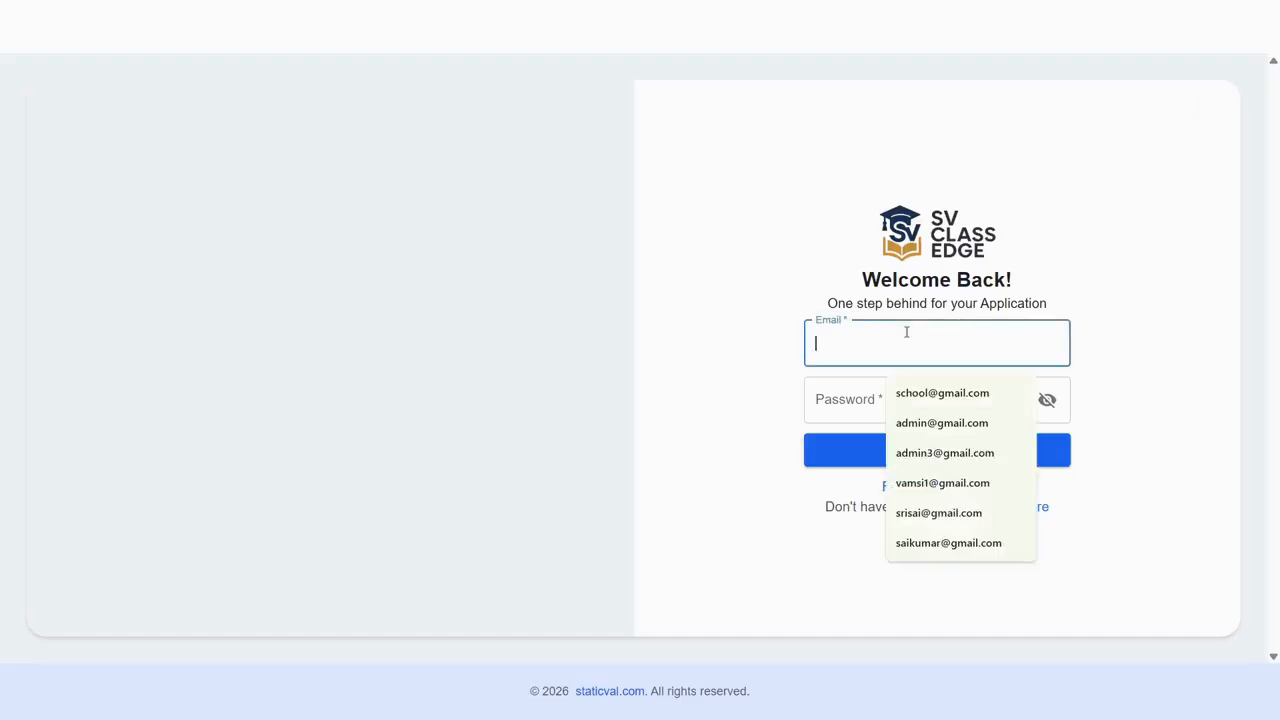
type("s")
left_click(906, 393)
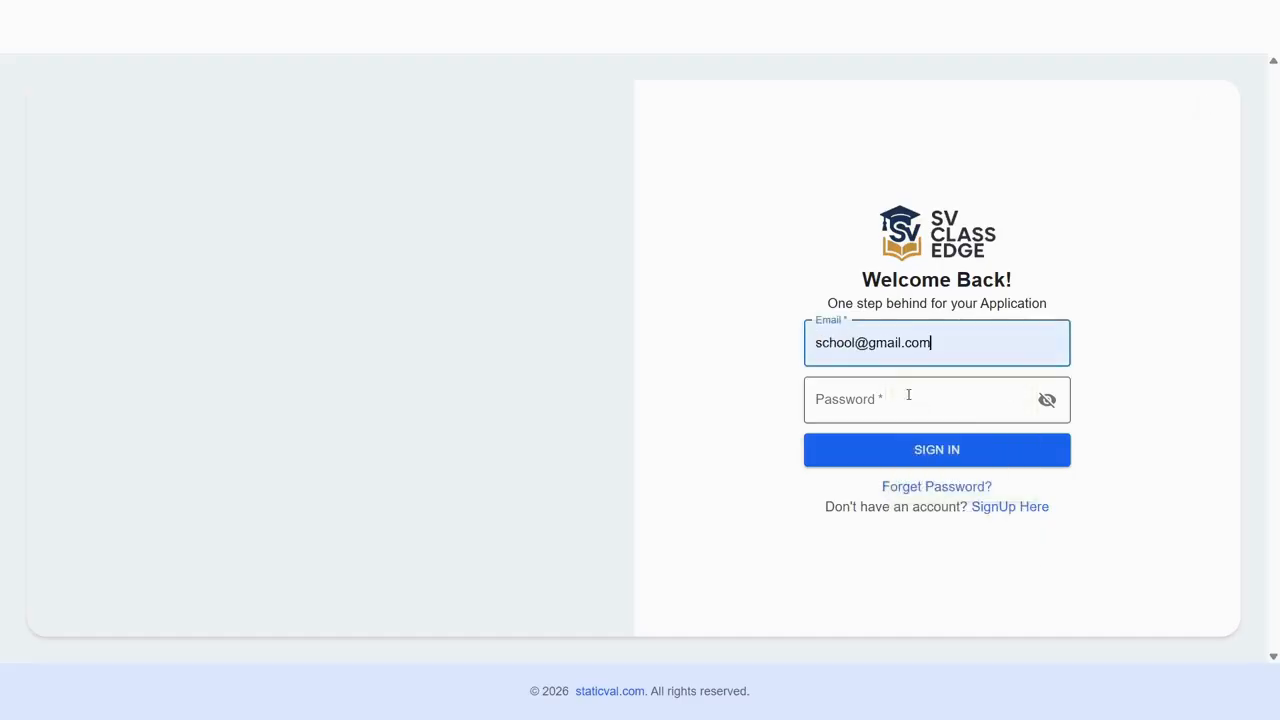
left_click(875, 398)
type("•••")
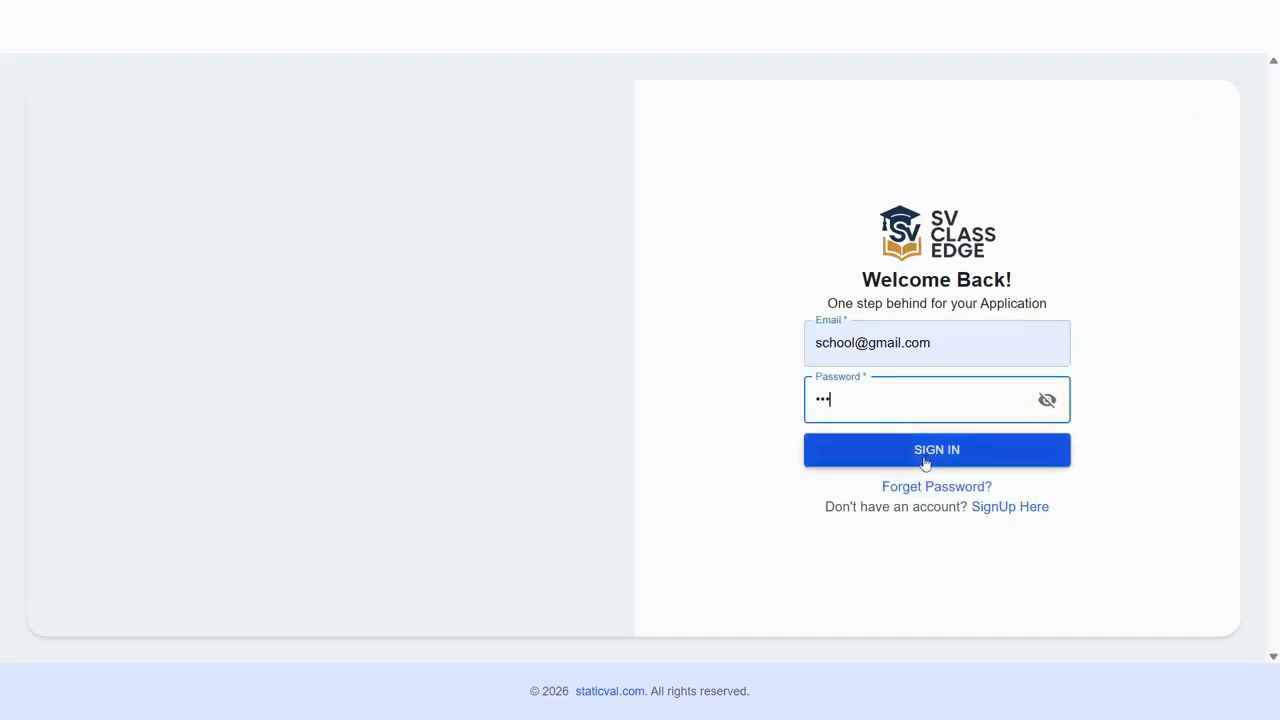
left_click(924, 459)
Step: Open the Accountant's login from Manage Login Accounts for editing, showing only Payments permission
left_click(78, 406)
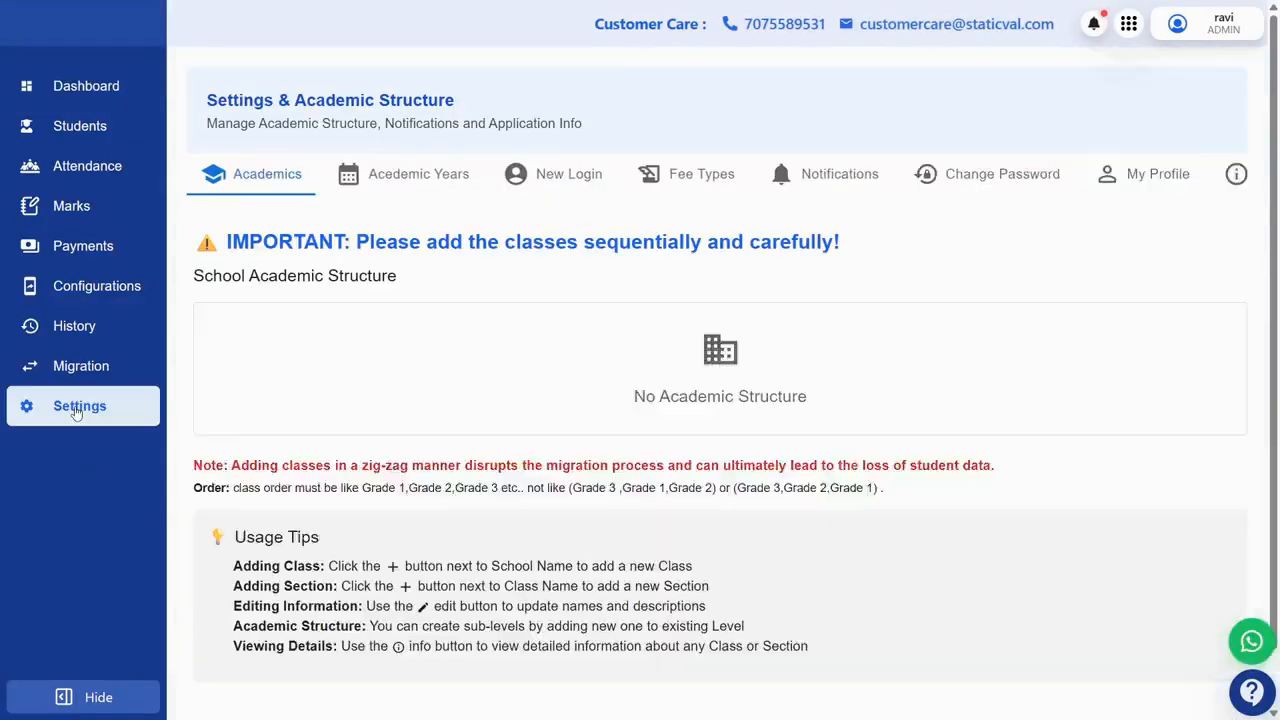
left_click(588, 176)
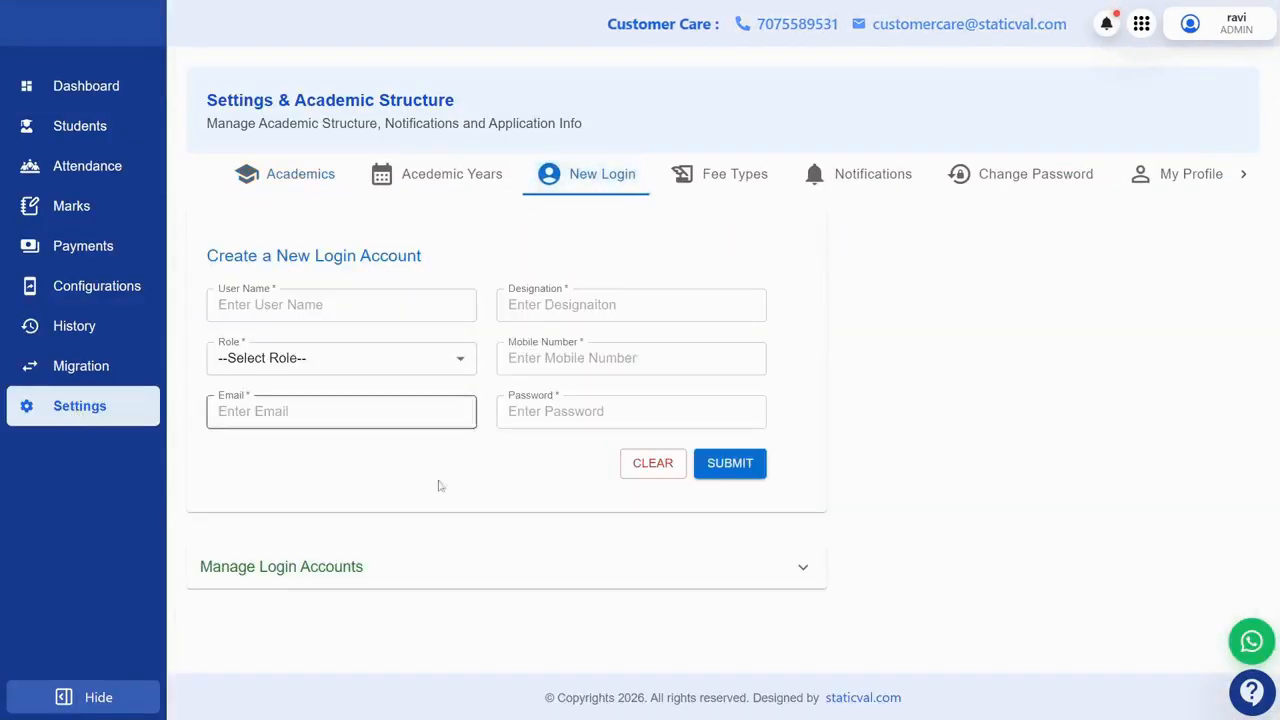
left_click(437, 594)
scroll(437, 594, "down", 2)
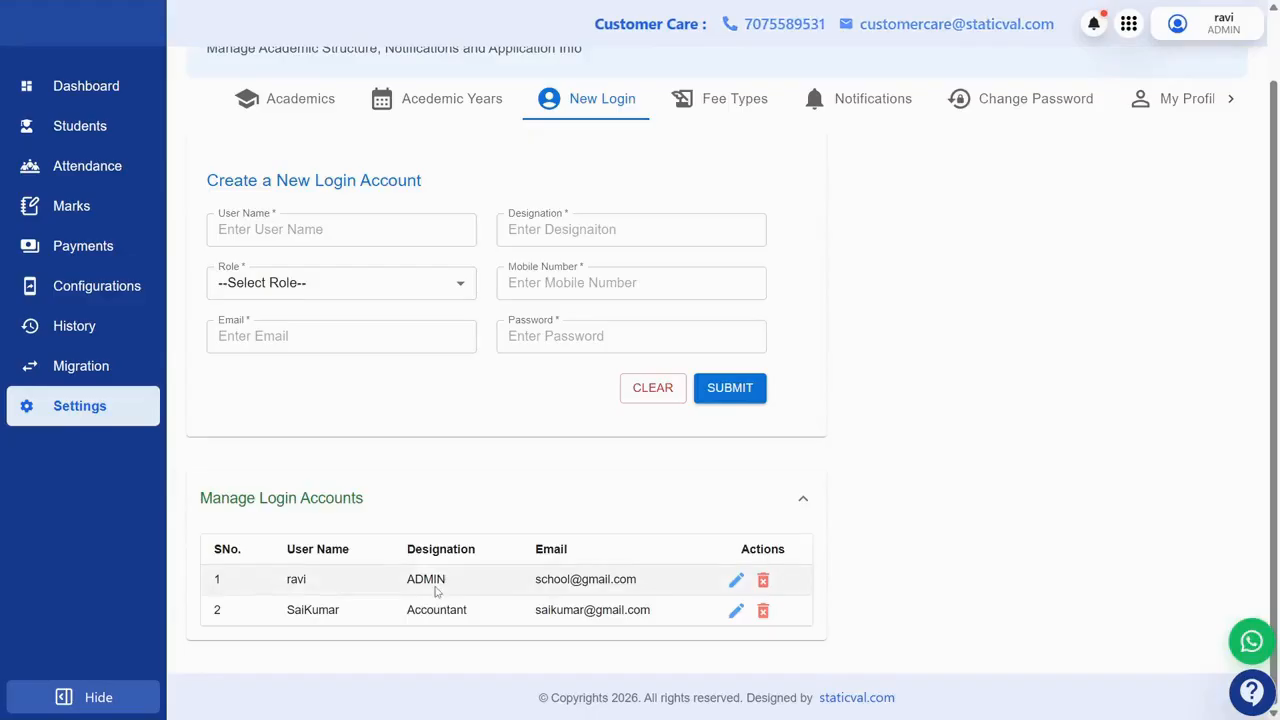
left_click(736, 612)
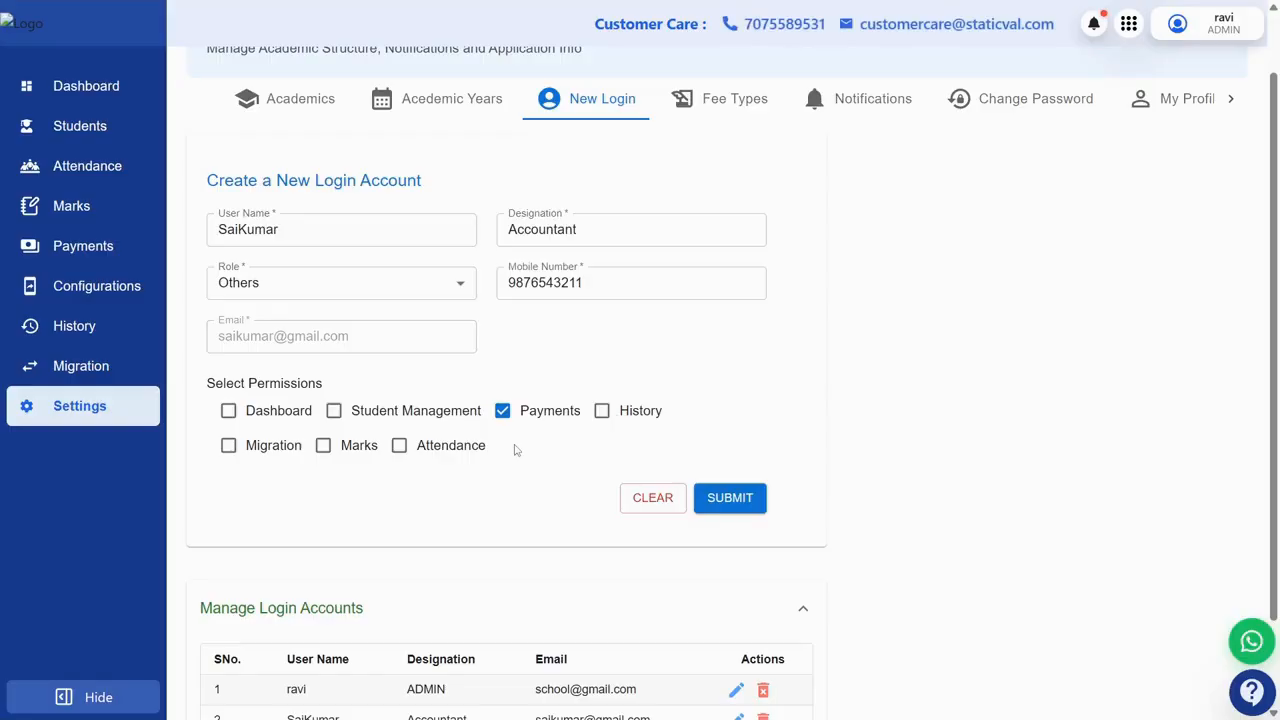
scroll(600, 290, "up", 1)
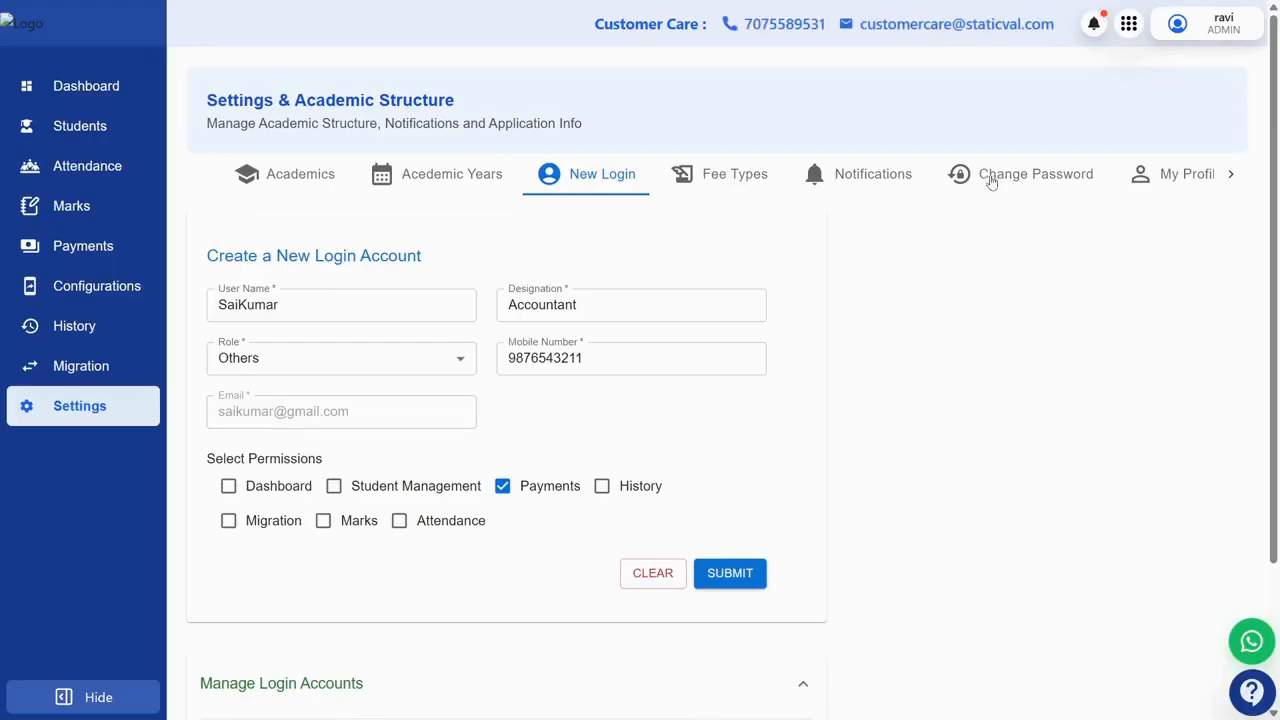
Step: Save a 'Teachers Meetings' notification dated 16-07-2026
left_click(907, 178)
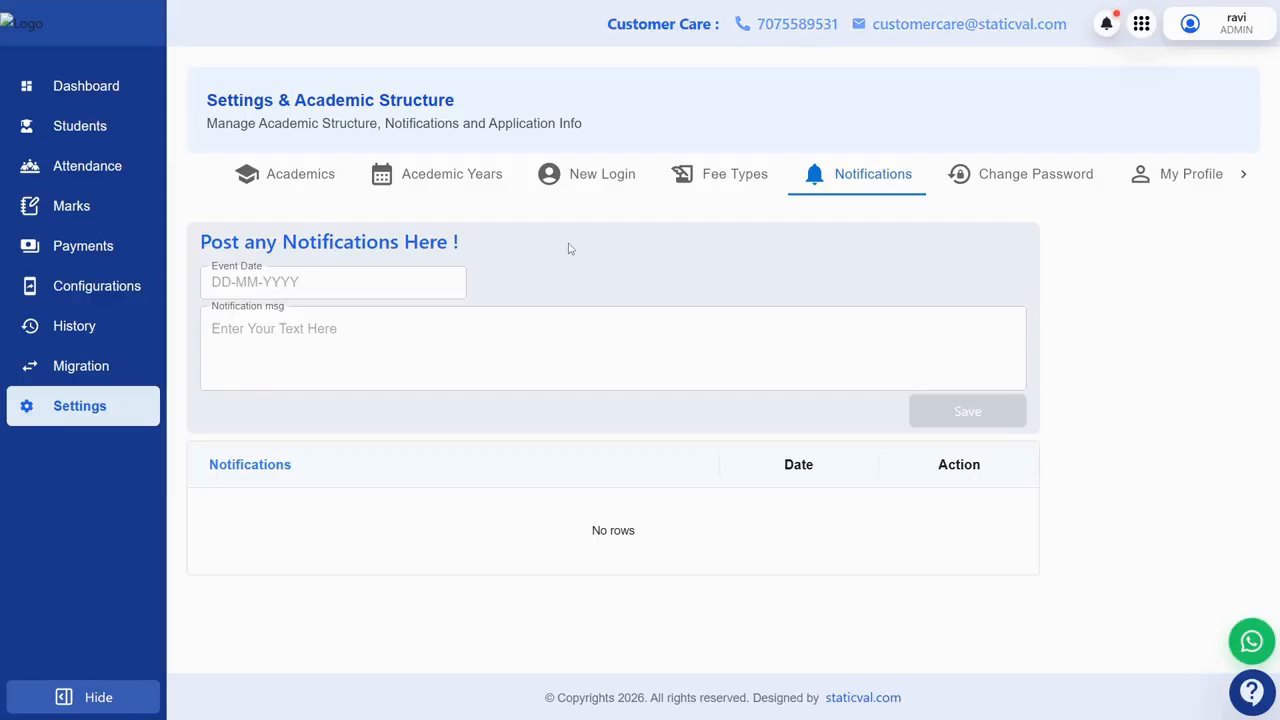
left_click(352, 282)
left_click(362, 433)
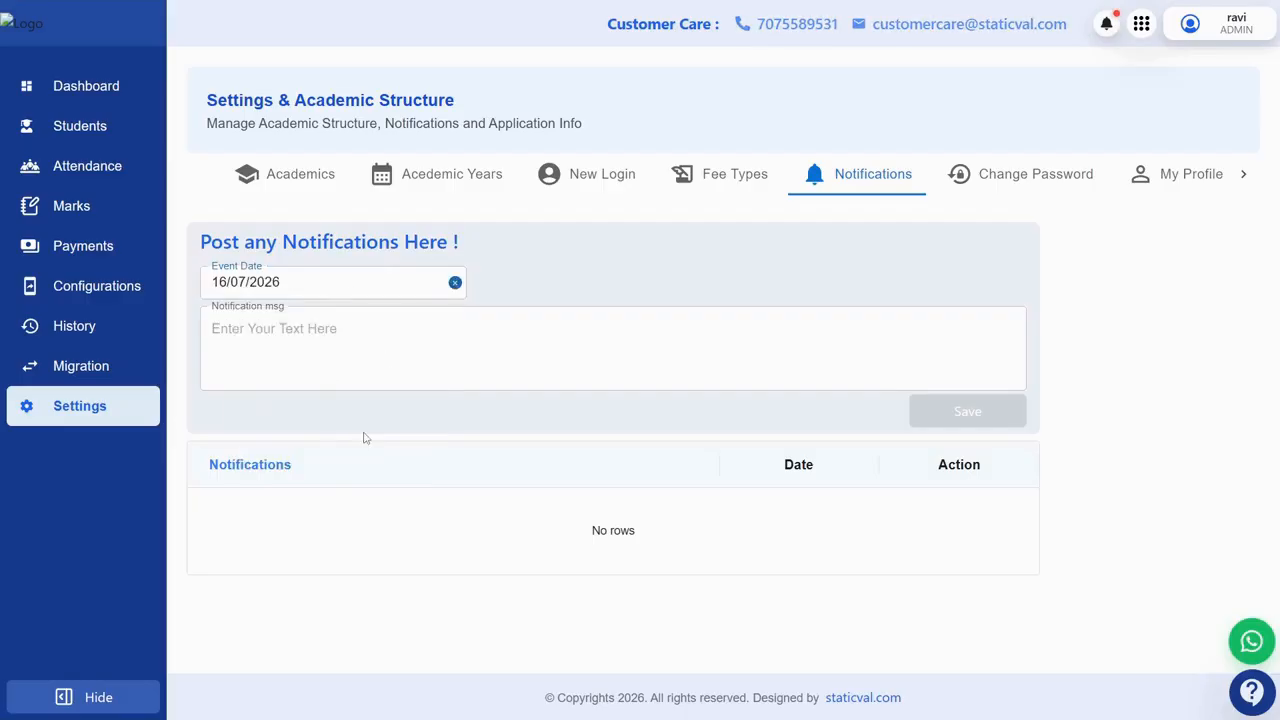
left_click(306, 342)
type("Teacher")
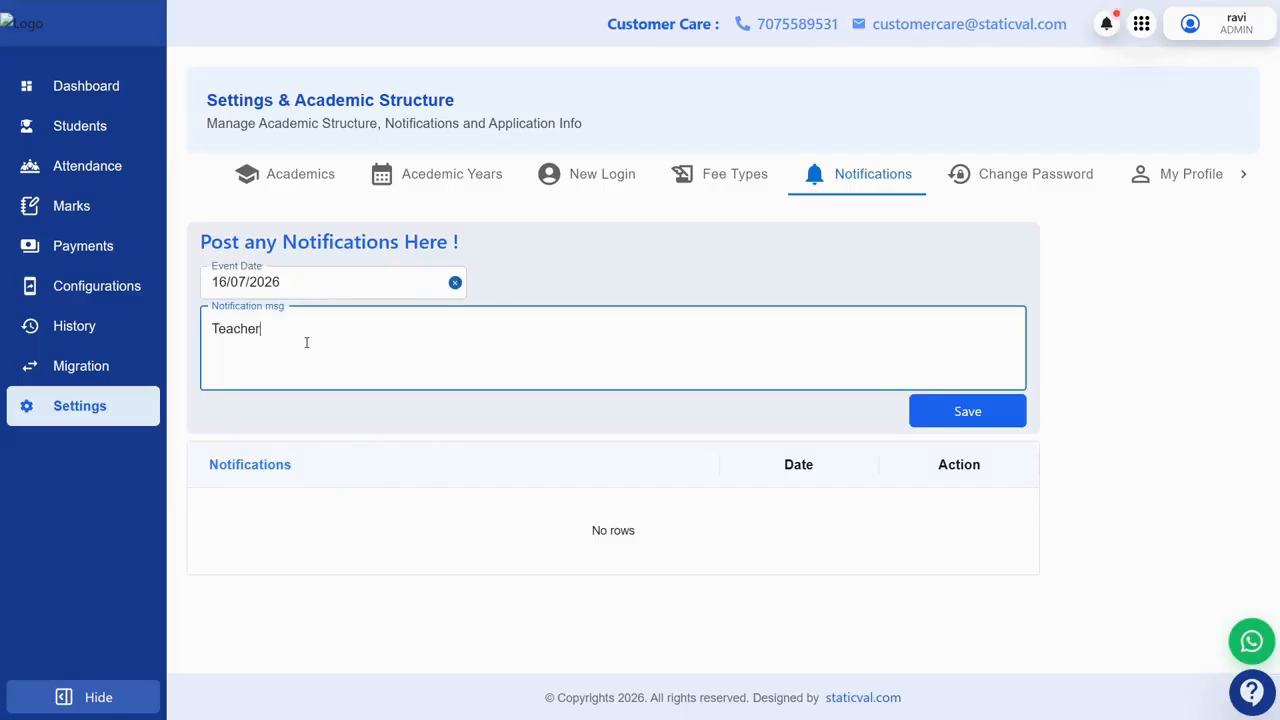
type("s Meetingss")
left_click(951, 413)
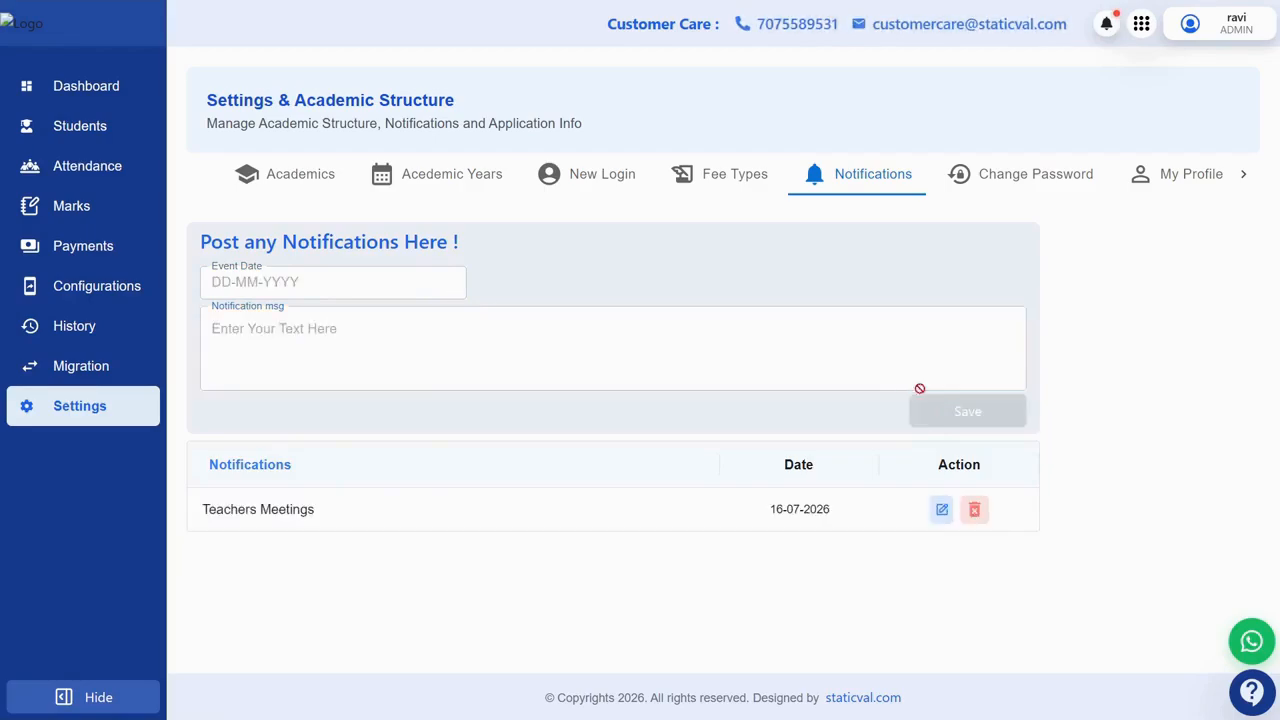
Step: Check the notice on the dashboard Noticeboard, then go to the Migration page
left_click(88, 86)
scroll(851, 357, "down", 5)
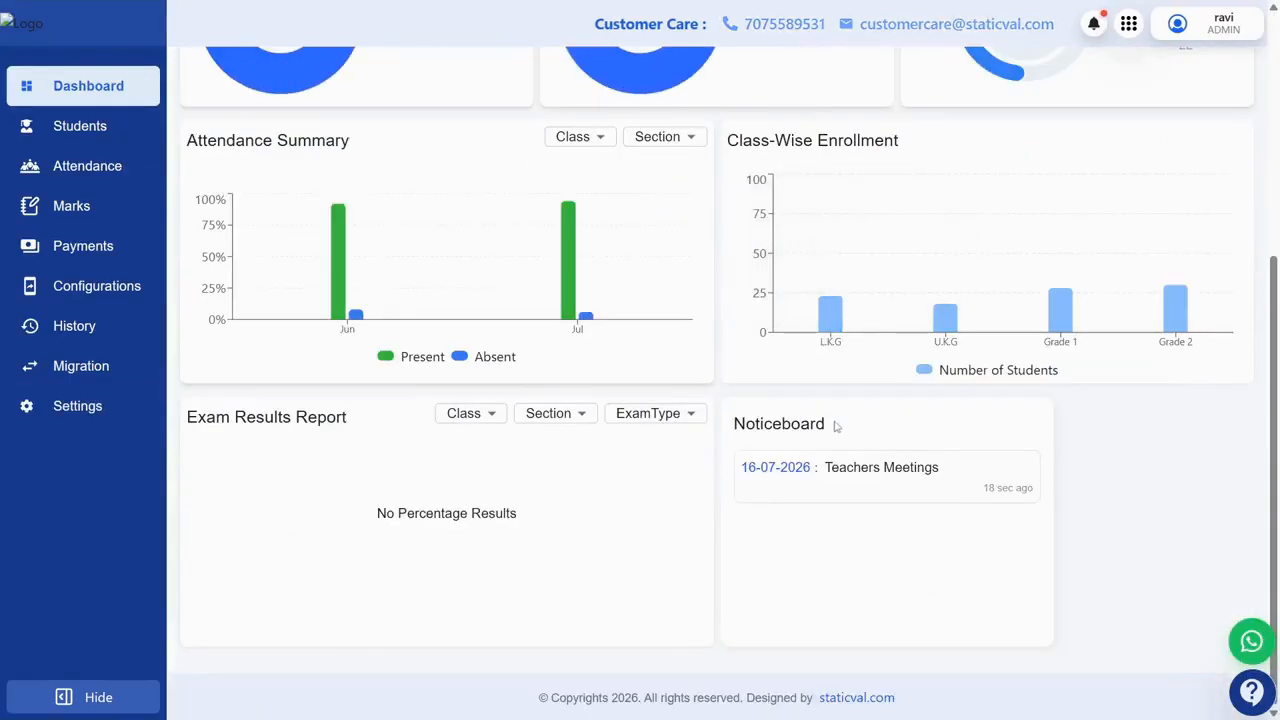
left_click_drag(837, 427, 727, 426)
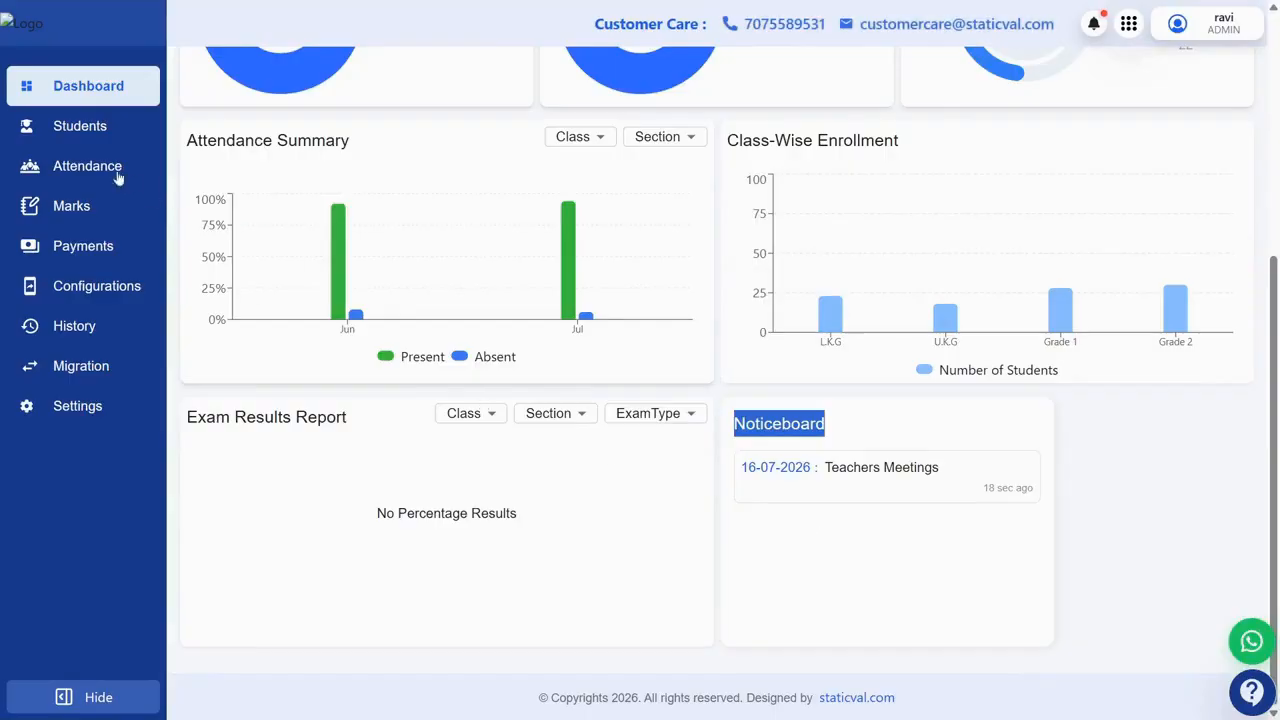
left_click(86, 370)
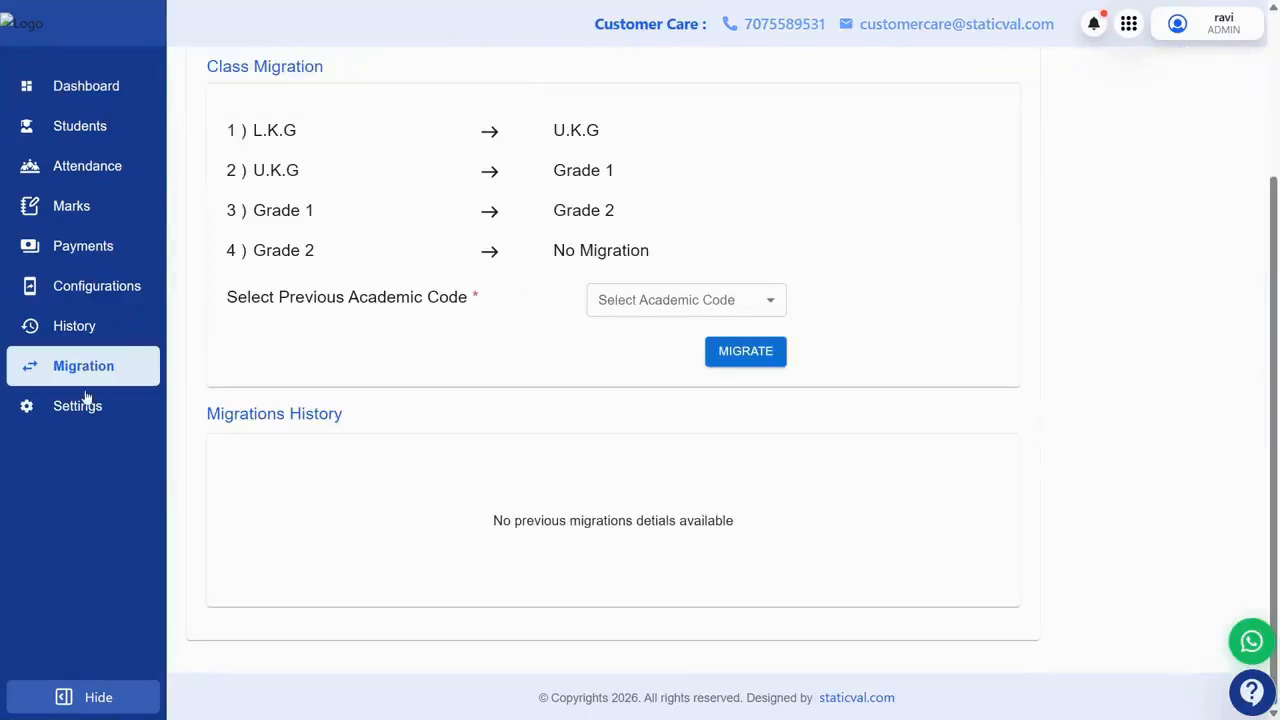
Step: Review the admin's My Profile details, then return to the Notifications list in Settings
left_click(88, 407)
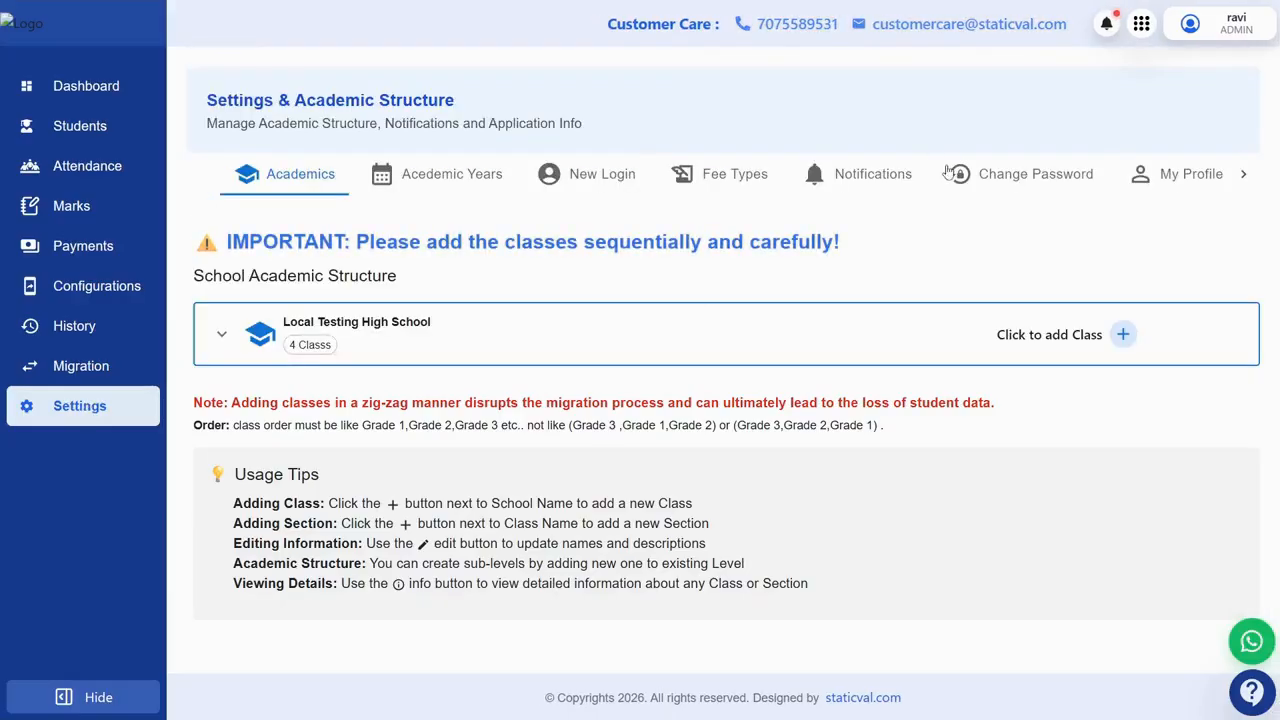
left_click(1188, 184)
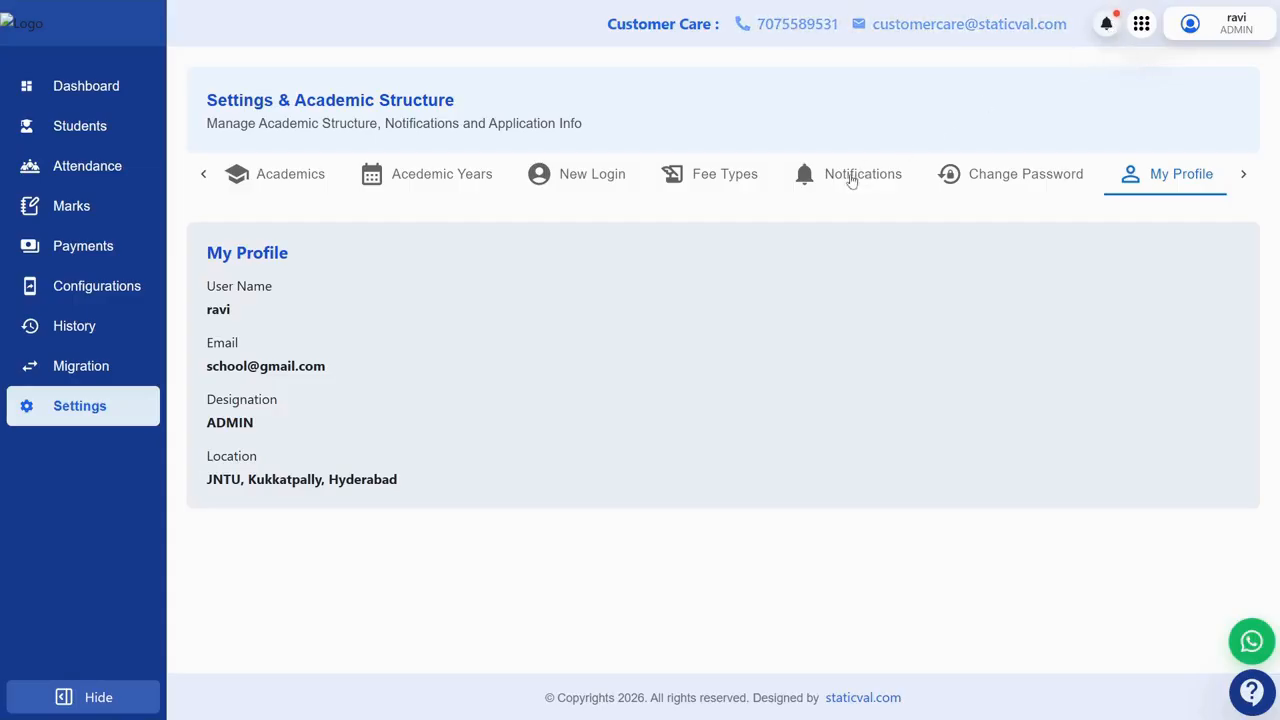
left_click(1103, 24)
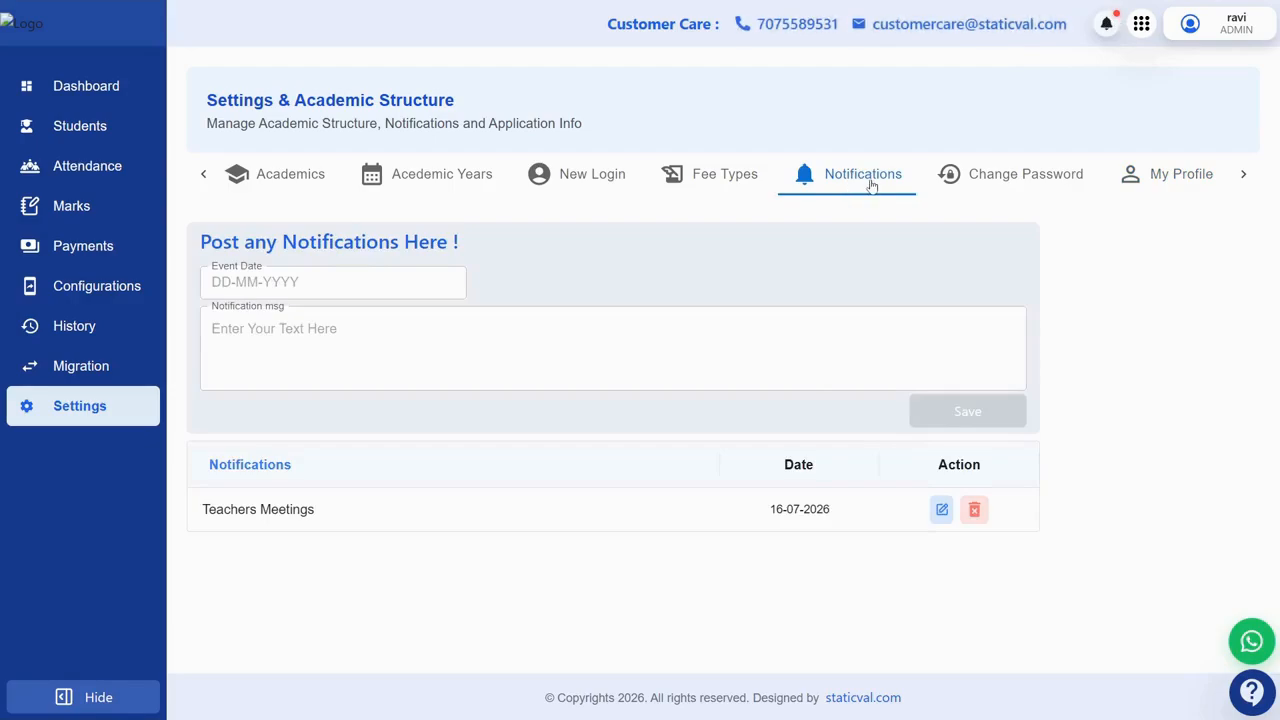
double_click(1143, 30)
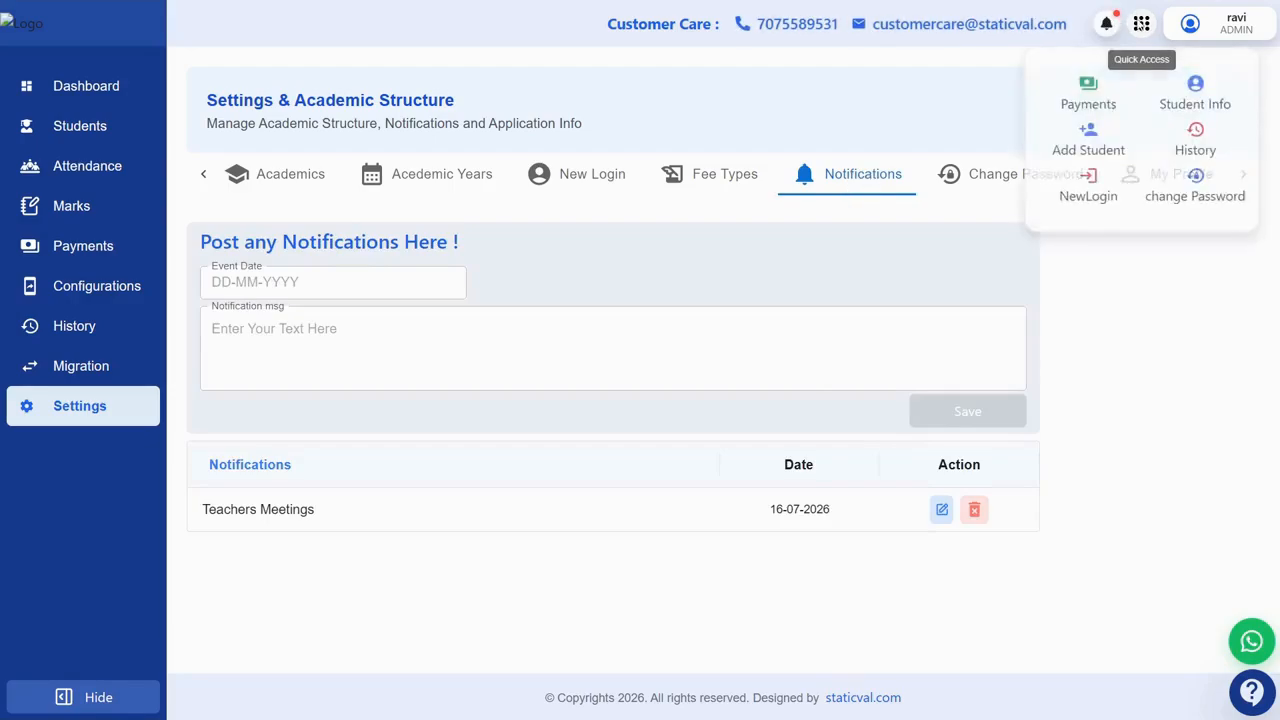
Step: Try the Quick Access shortcuts to Payments, New Student and New Login
left_click(1143, 30)
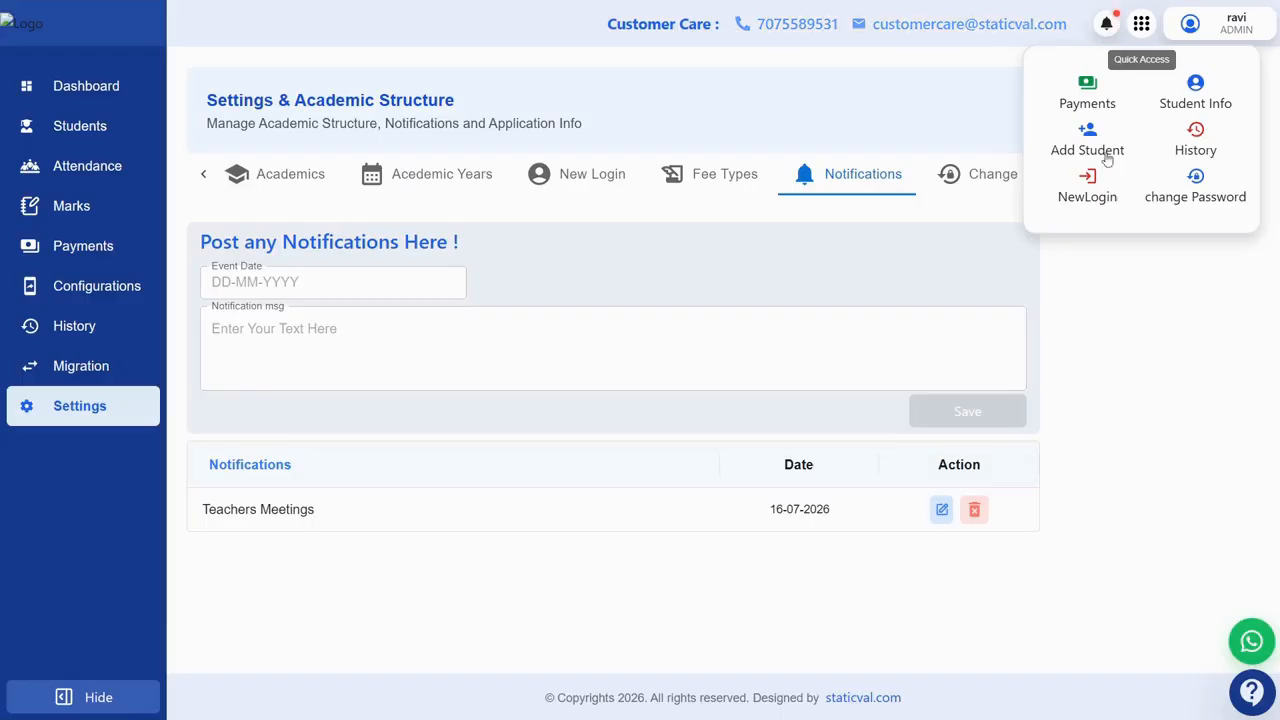
left_click(1087, 97)
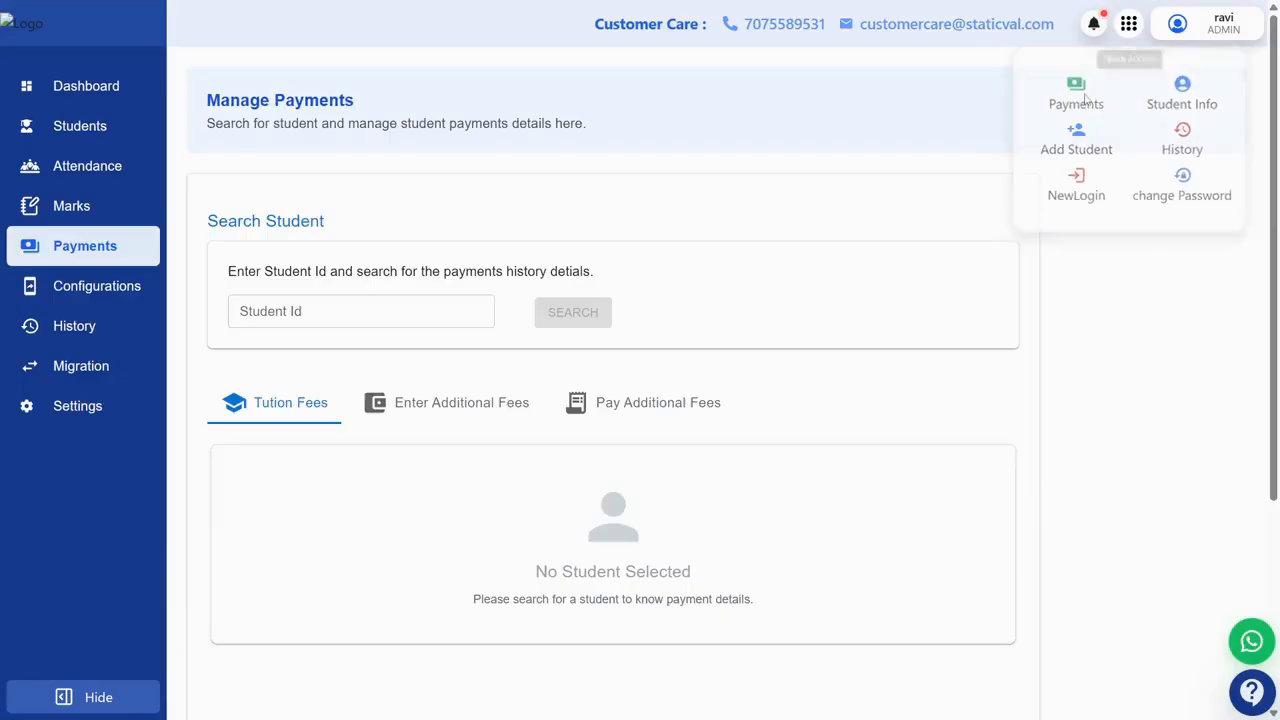
left_click(1129, 28)
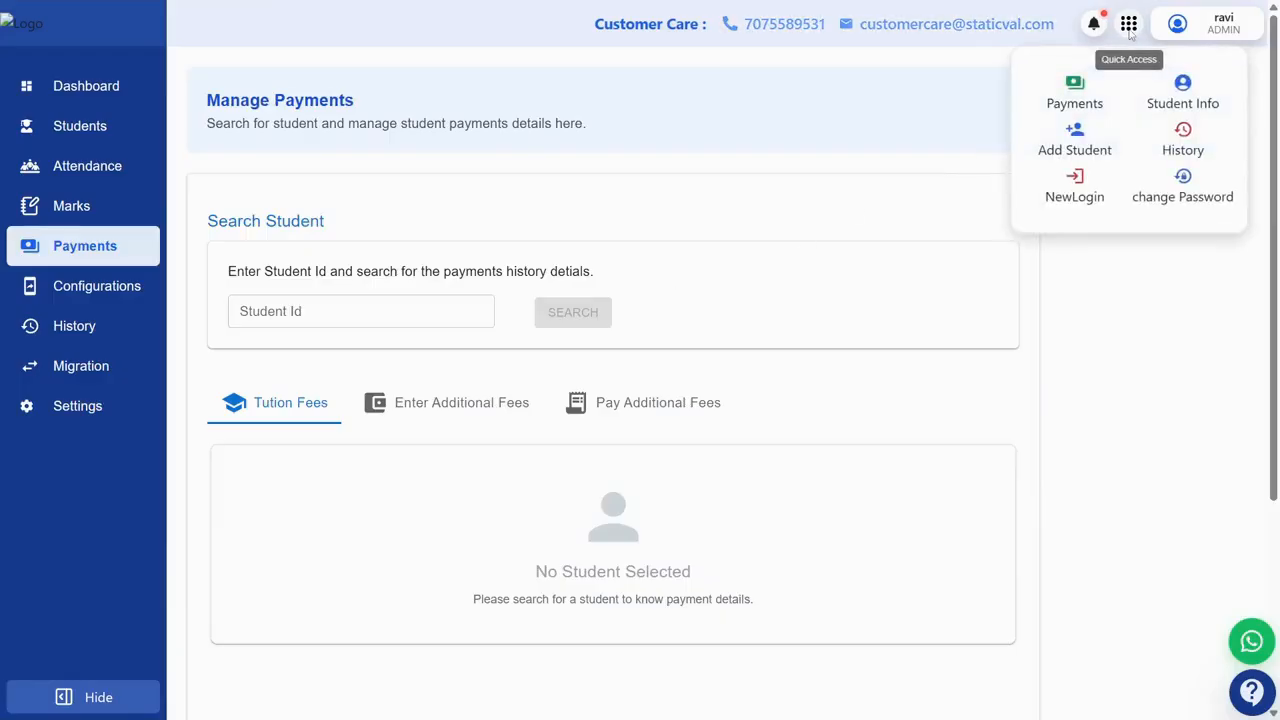
left_click(1074, 140)
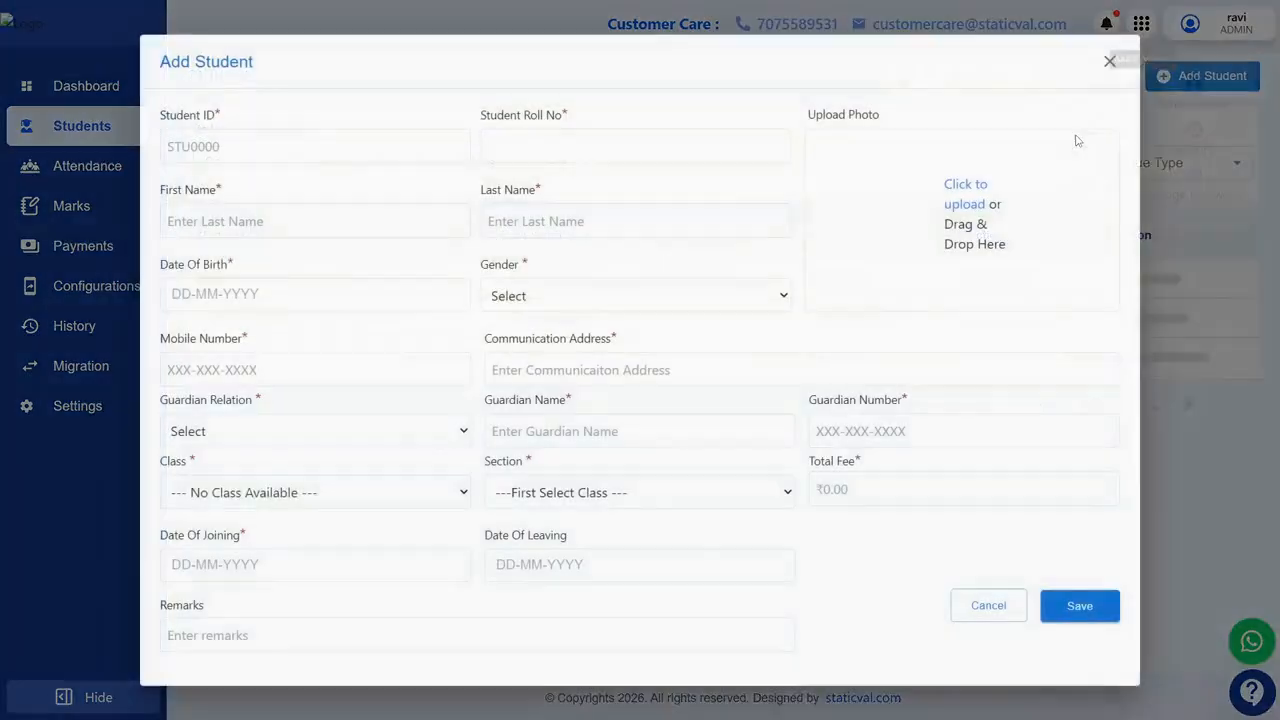
left_click(1108, 60)
left_click(1129, 28)
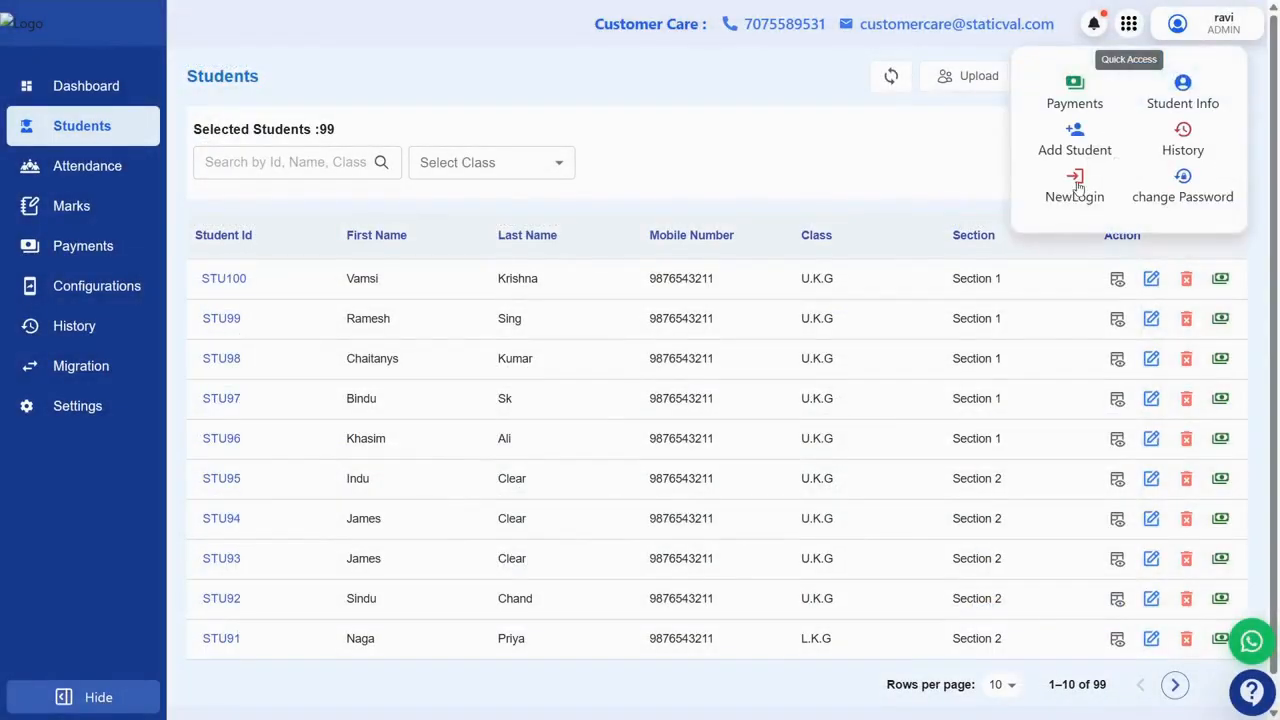
left_click(1080, 185)
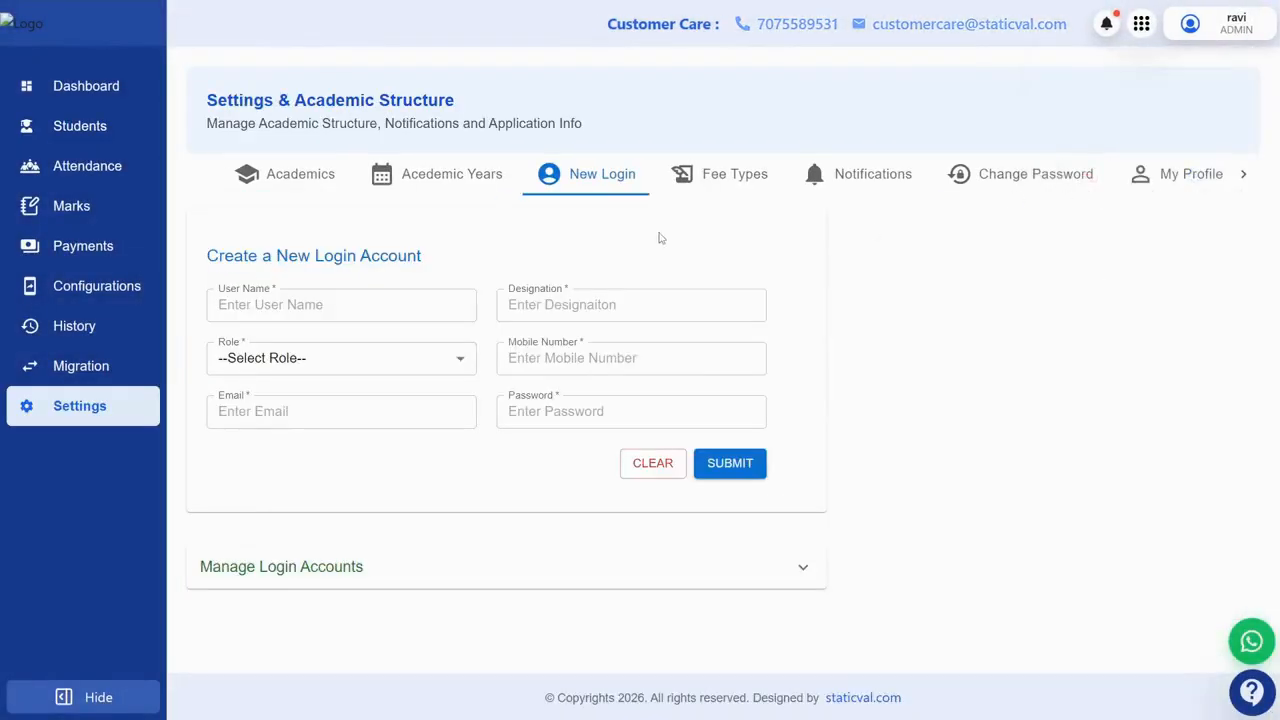
Step: Try the Change Password and Past Details shortcuts, then open Student Info via Quick Access
left_click(1138, 28)
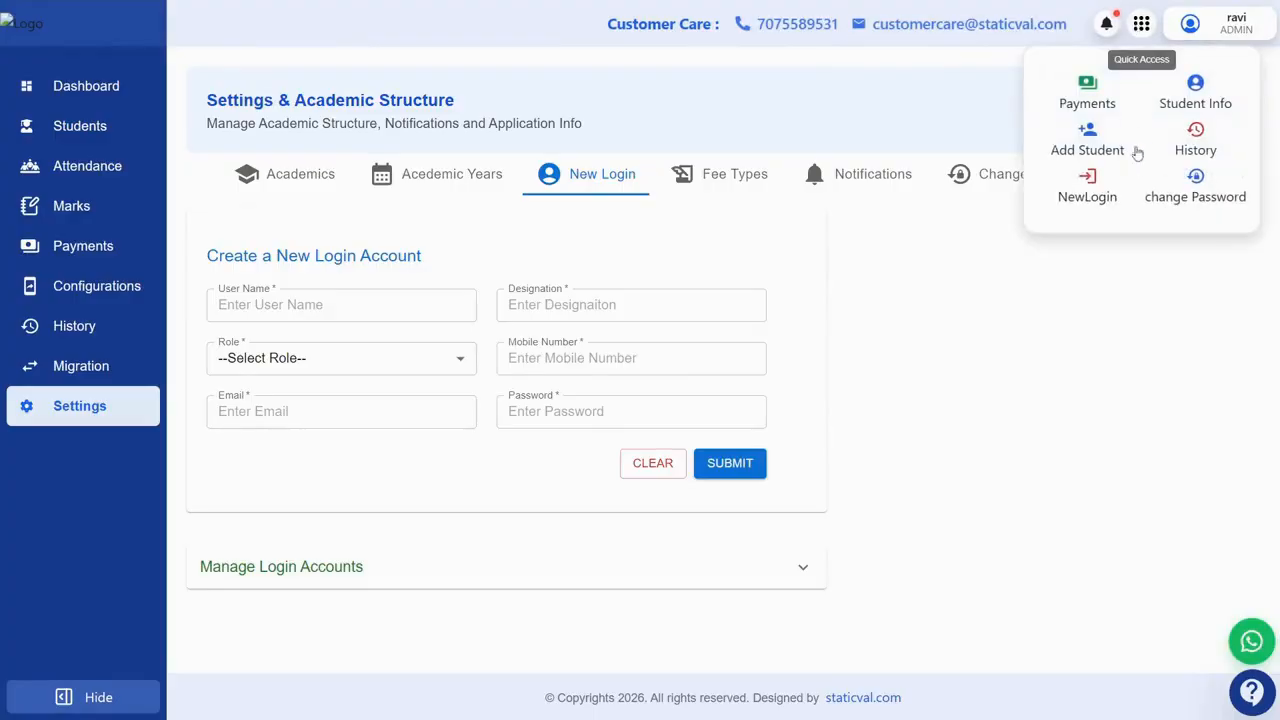
left_click(1197, 180)
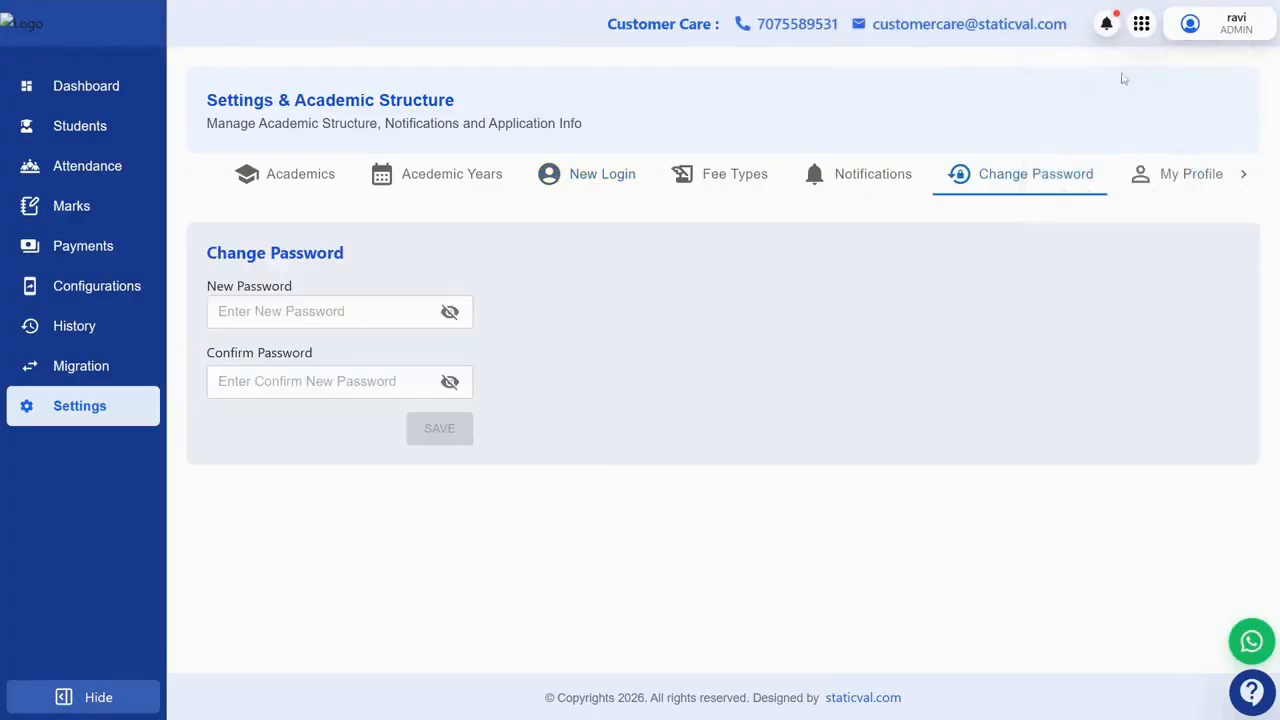
left_click(1138, 28)
left_click(1195, 140)
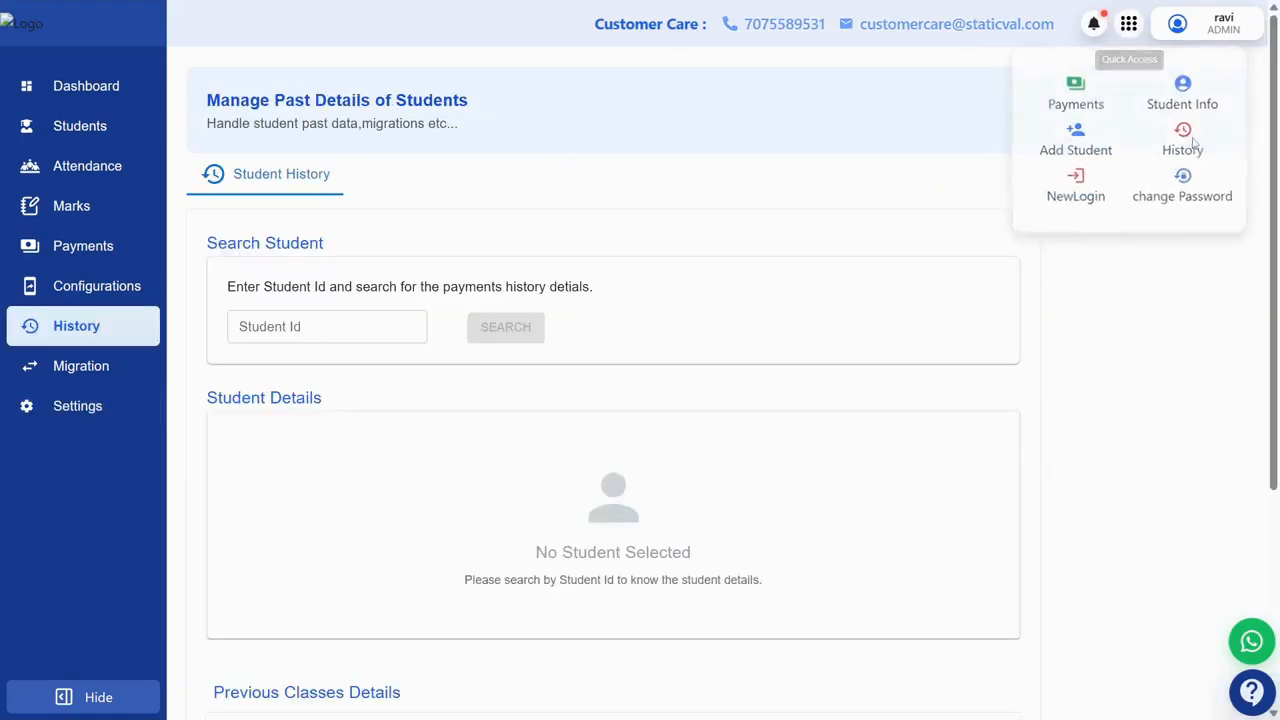
left_click(1144, 26)
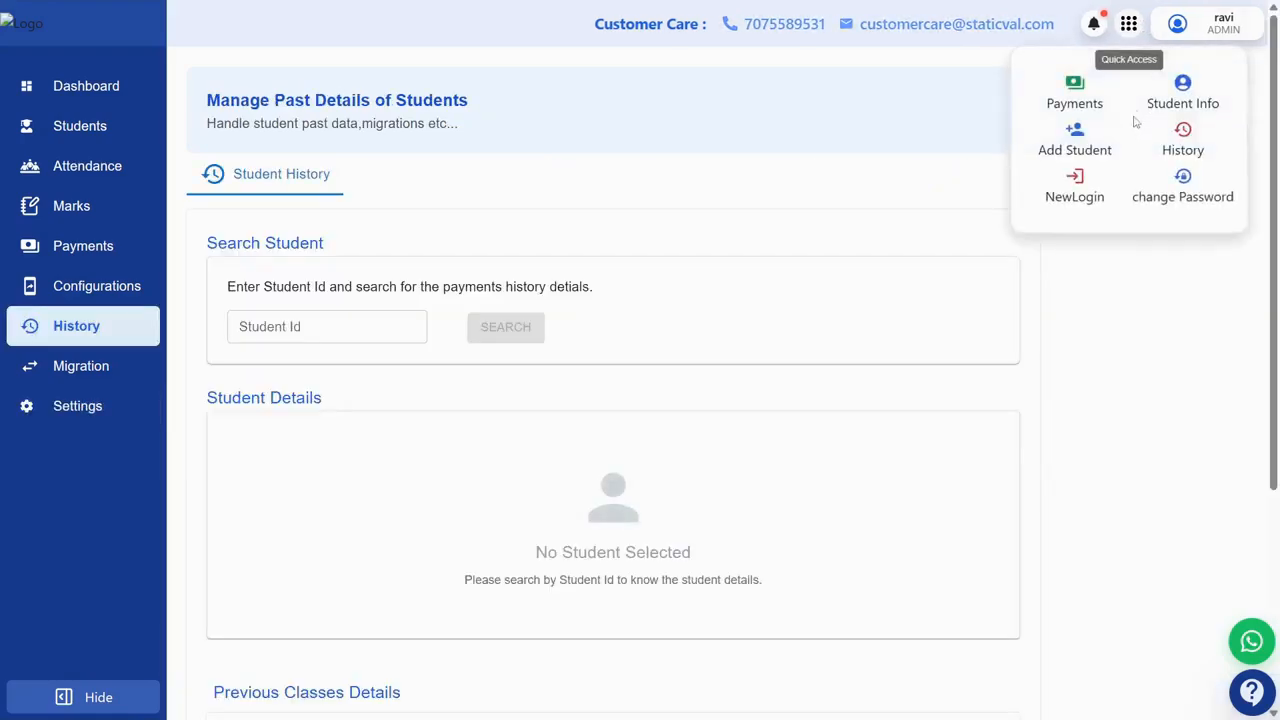
left_click(1183, 90)
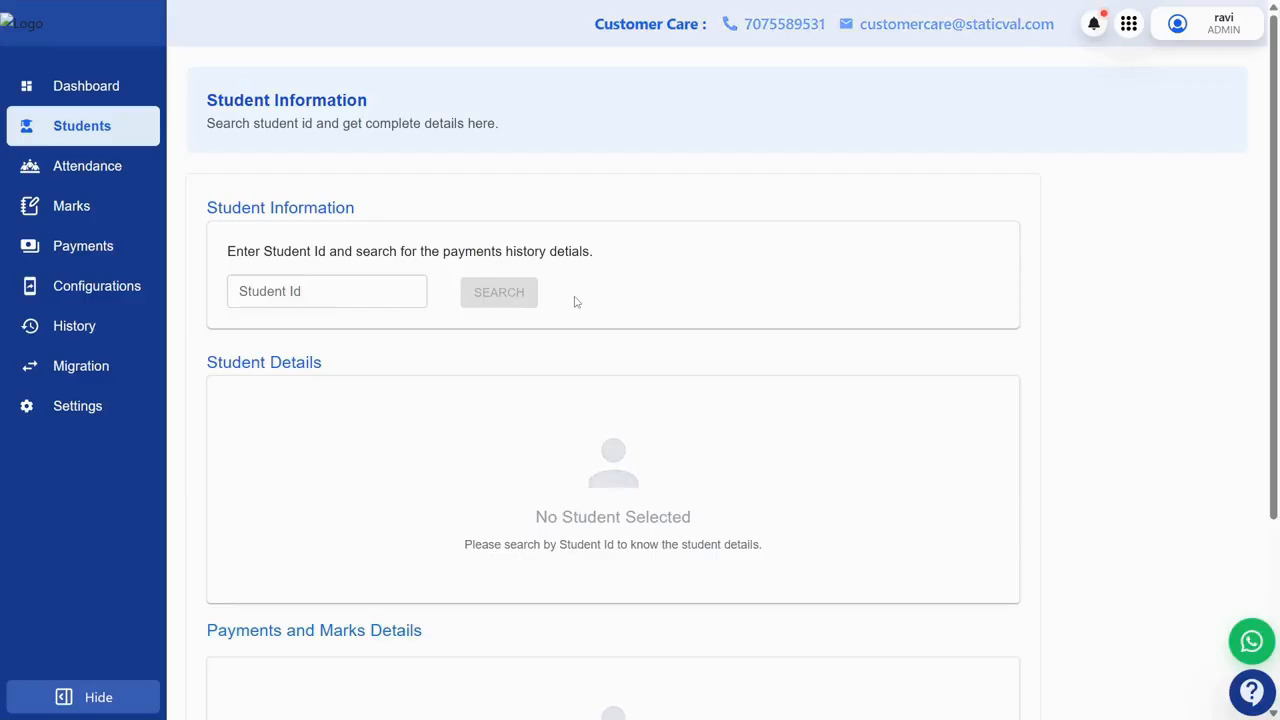
Step: Search a saved student id and review the results: 20000 paid, 60000 written off, Test 1 passed
left_click(329, 283)
left_click(322, 395)
left_click(494, 300)
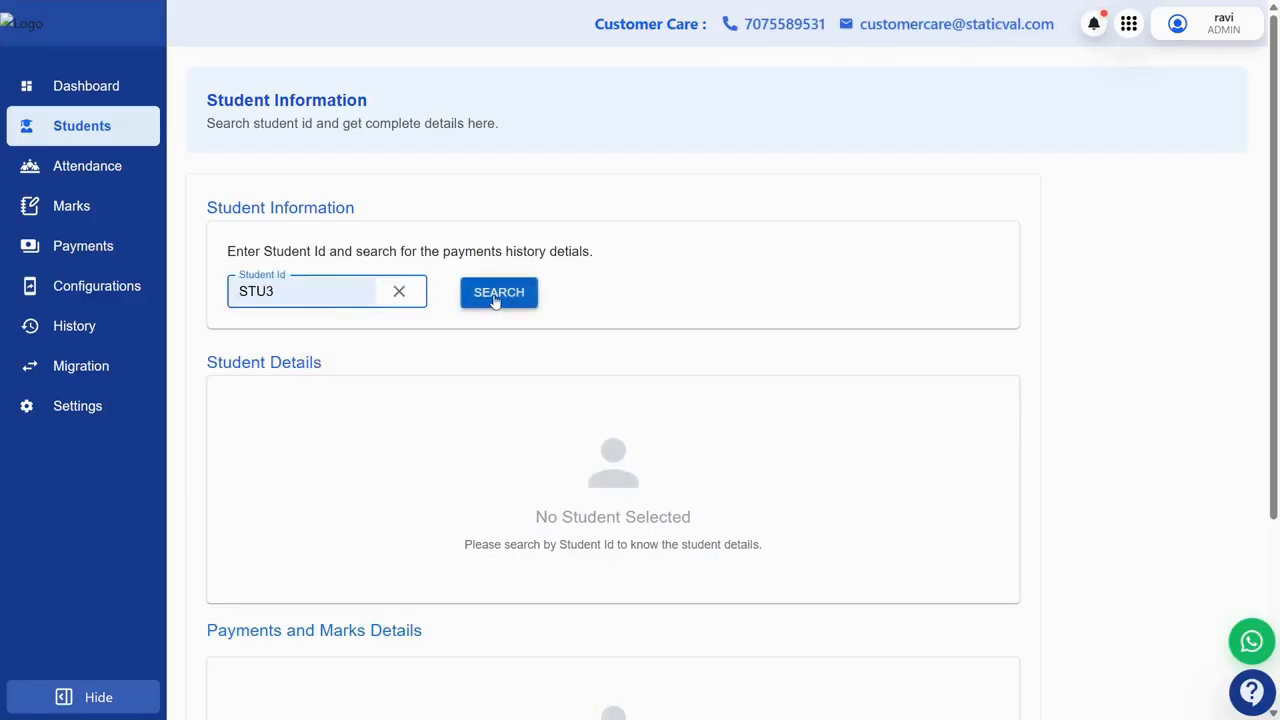
scroll(555, 400, "down", 7)
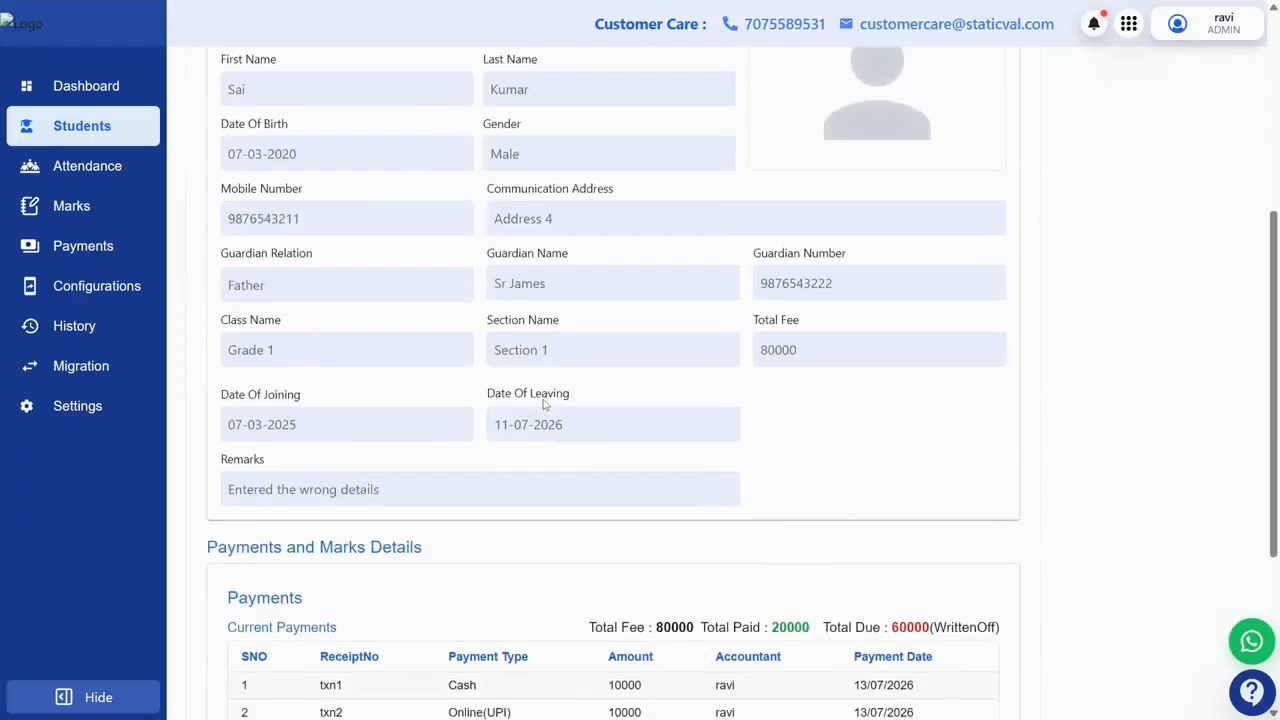
scroll(545, 405, "up", 4)
scroll(543, 403, "up", 3)
scroll(600, 460, "down", 2)
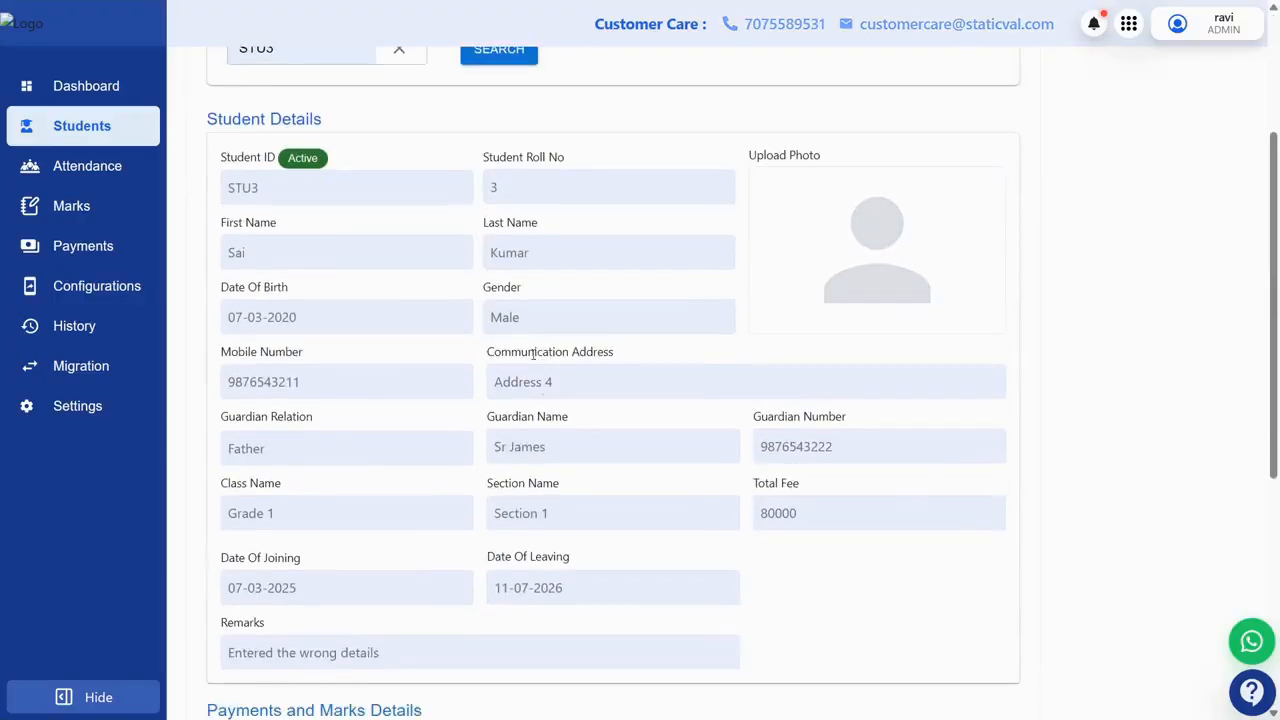
scroll(686, 523, "down", 4)
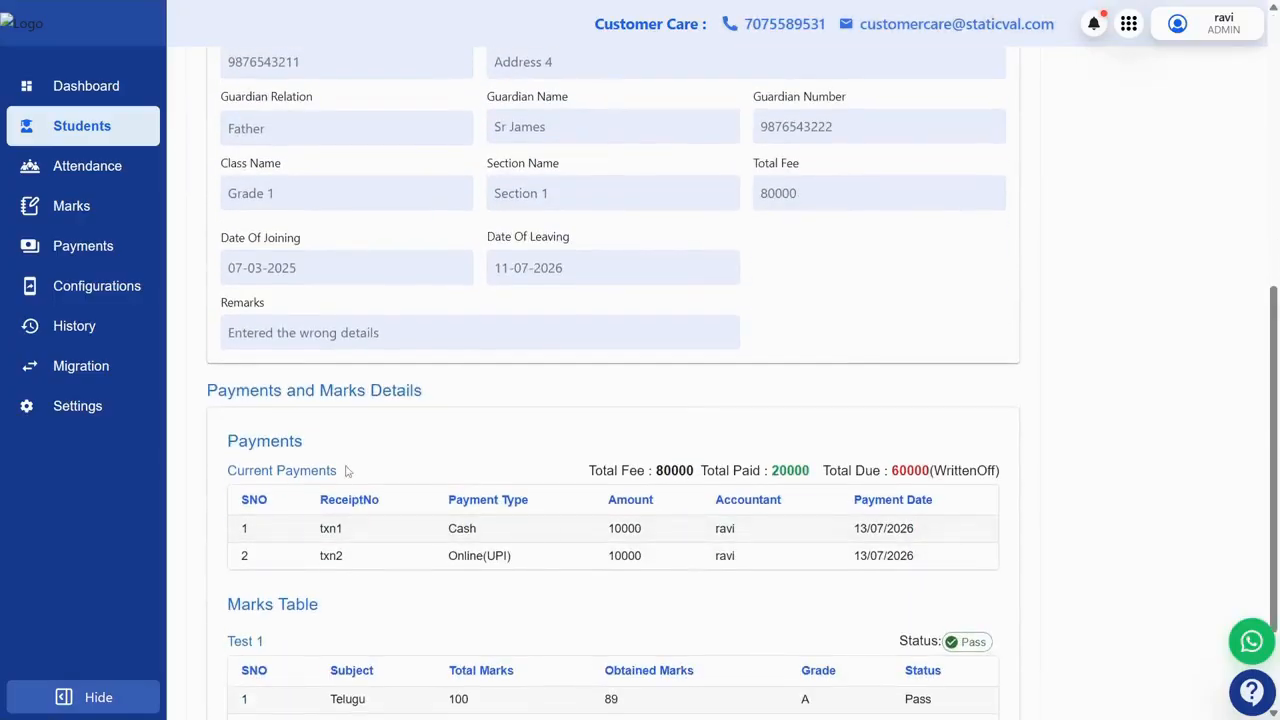
scroll(340, 467, "down", 3)
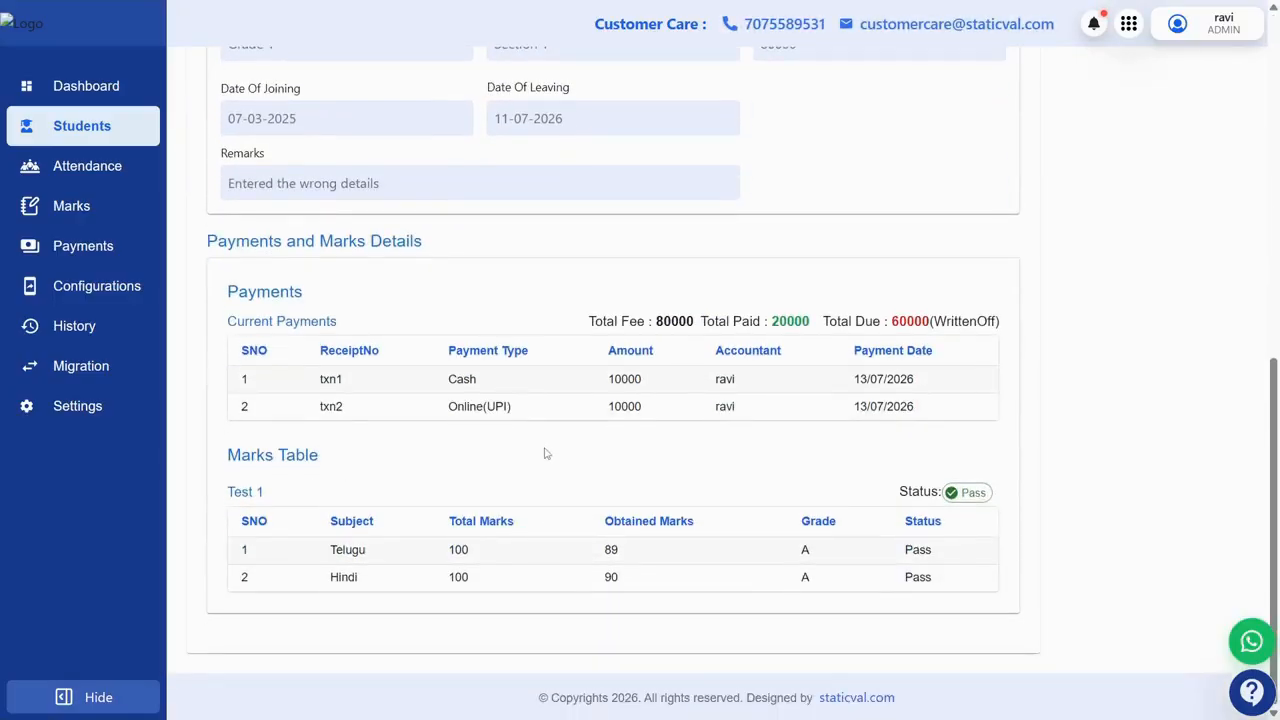
scroll(591, 274, "up", 5)
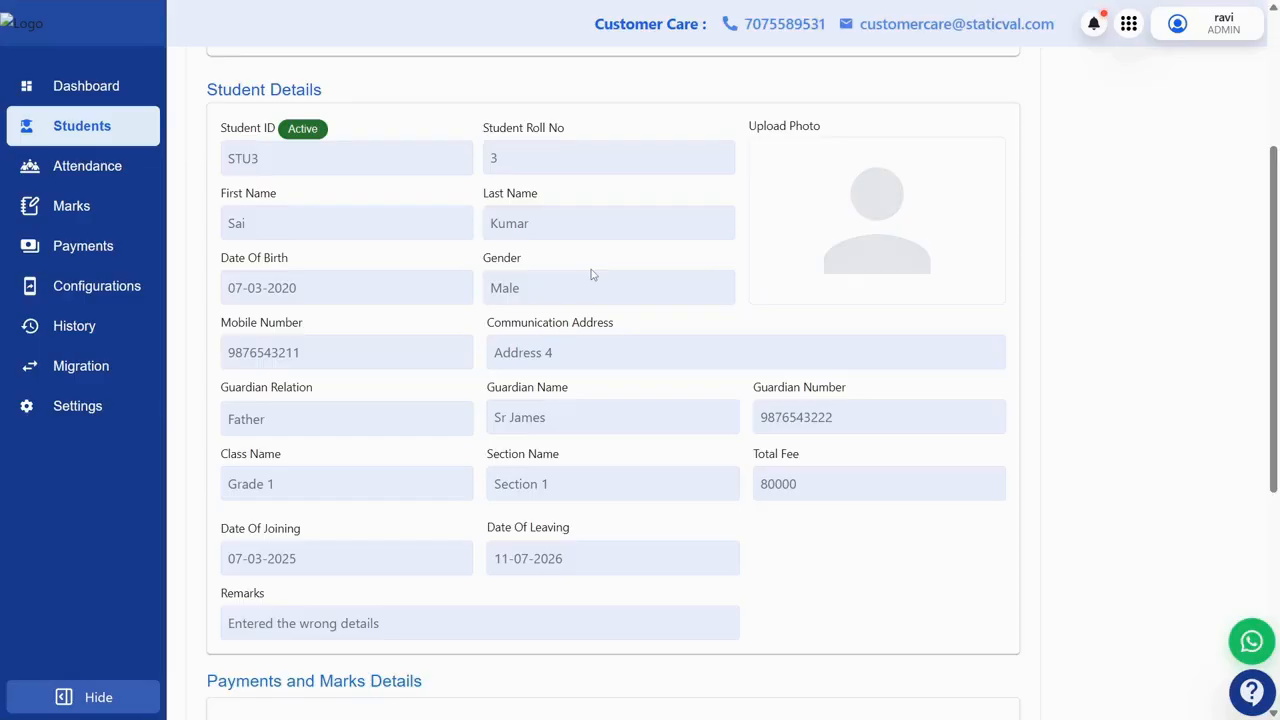
scroll(591, 274, "down", 4)
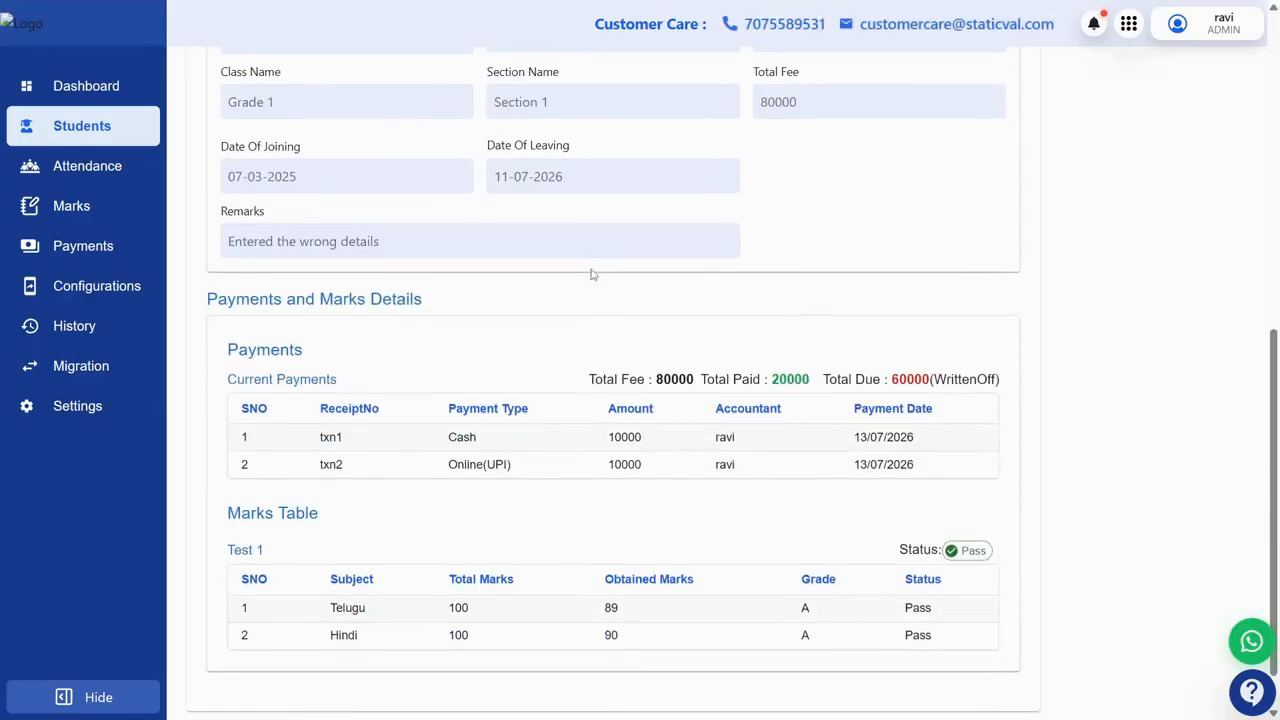
scroll(591, 274, "up", 7)
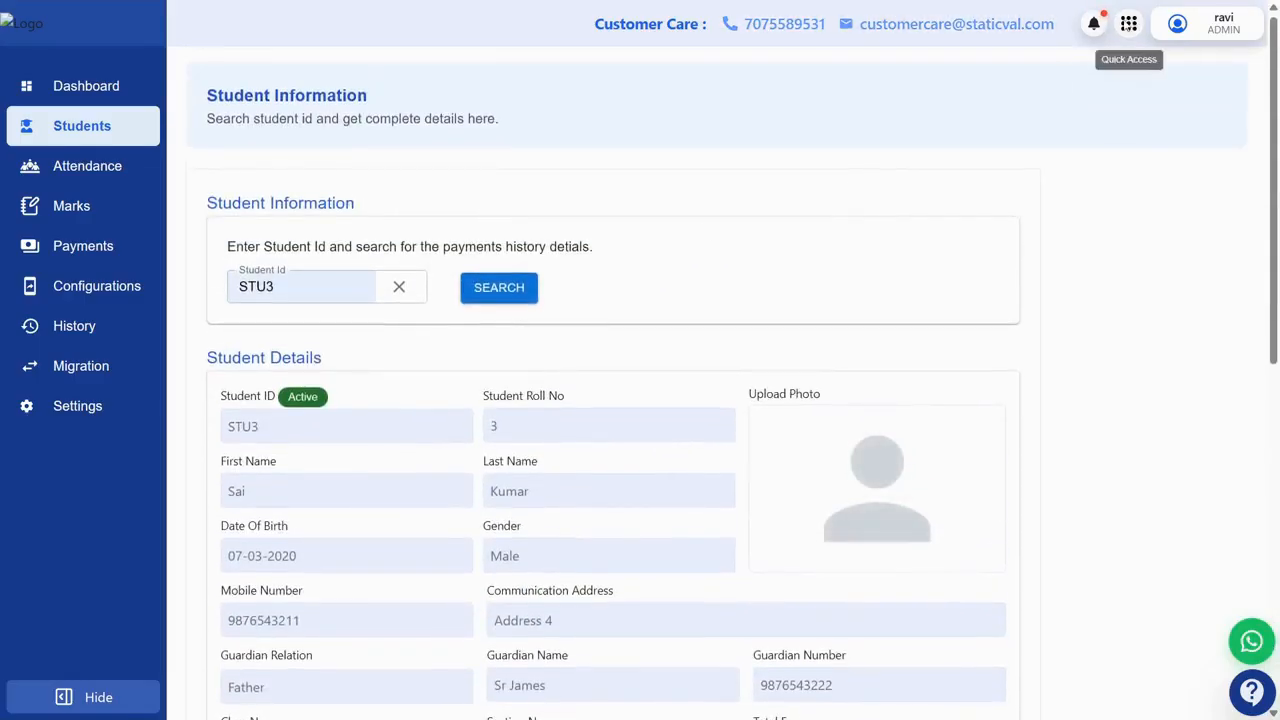
left_click(1210, 22)
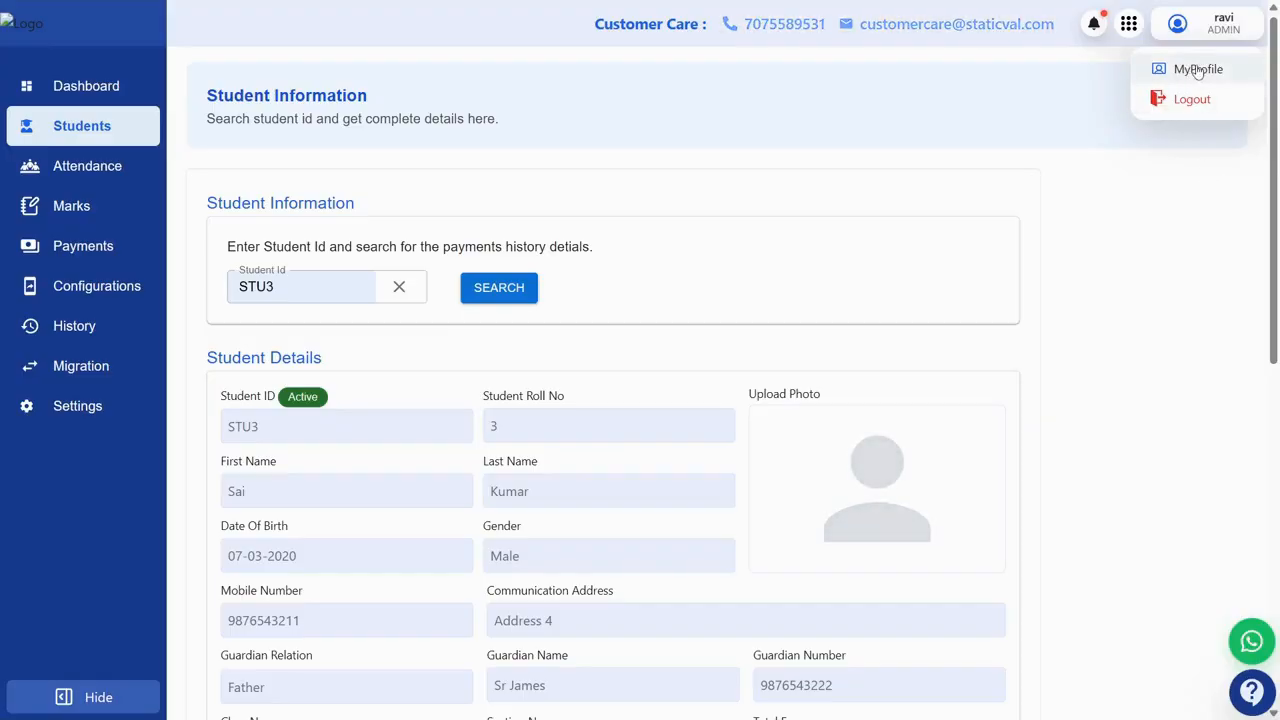
Step: Open My Profile, visit the WhatsApp Contact us page, then bring up the Report issues form
left_click(1198, 70)
mouse_move(1222, 86)
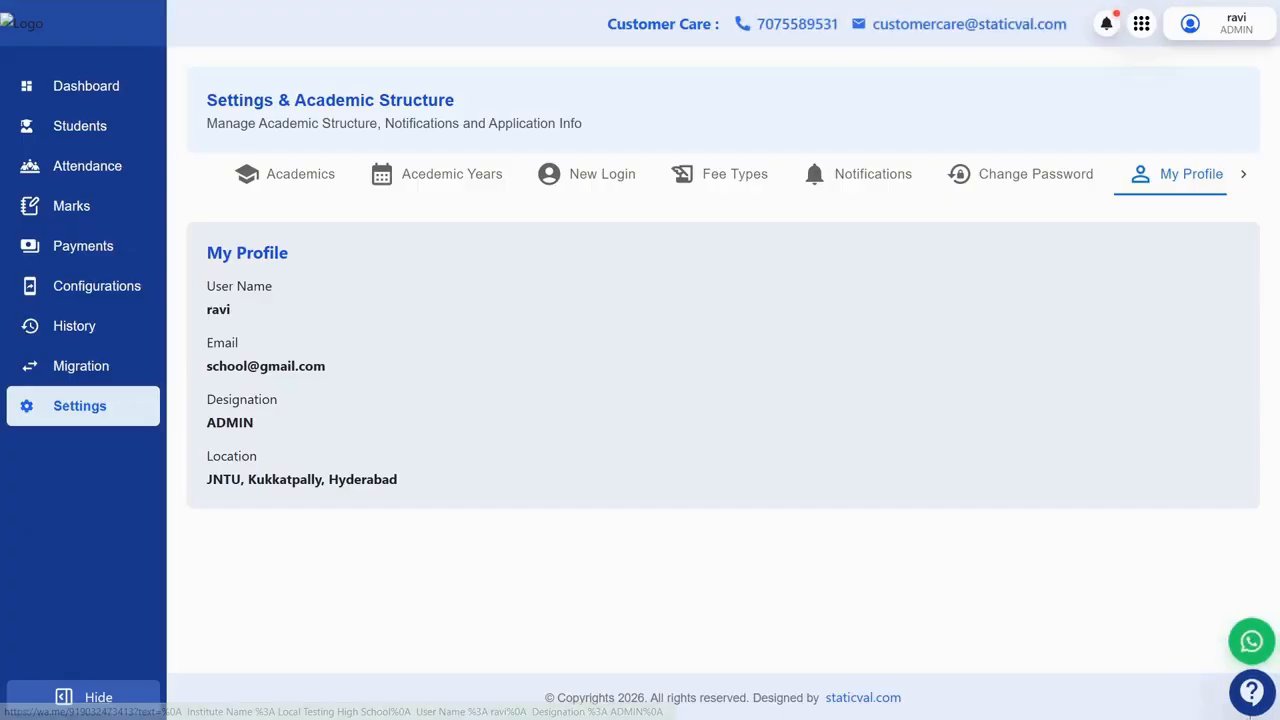
left_click(1251, 642)
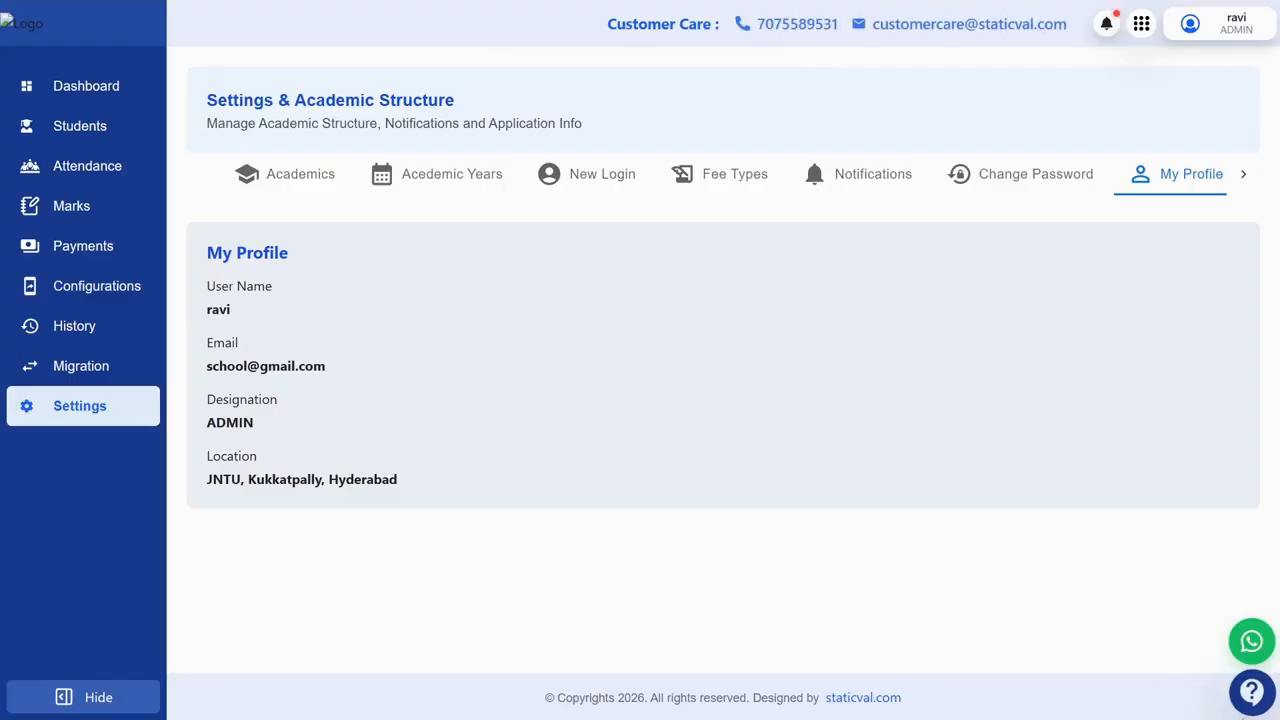
left_click(1254, 691)
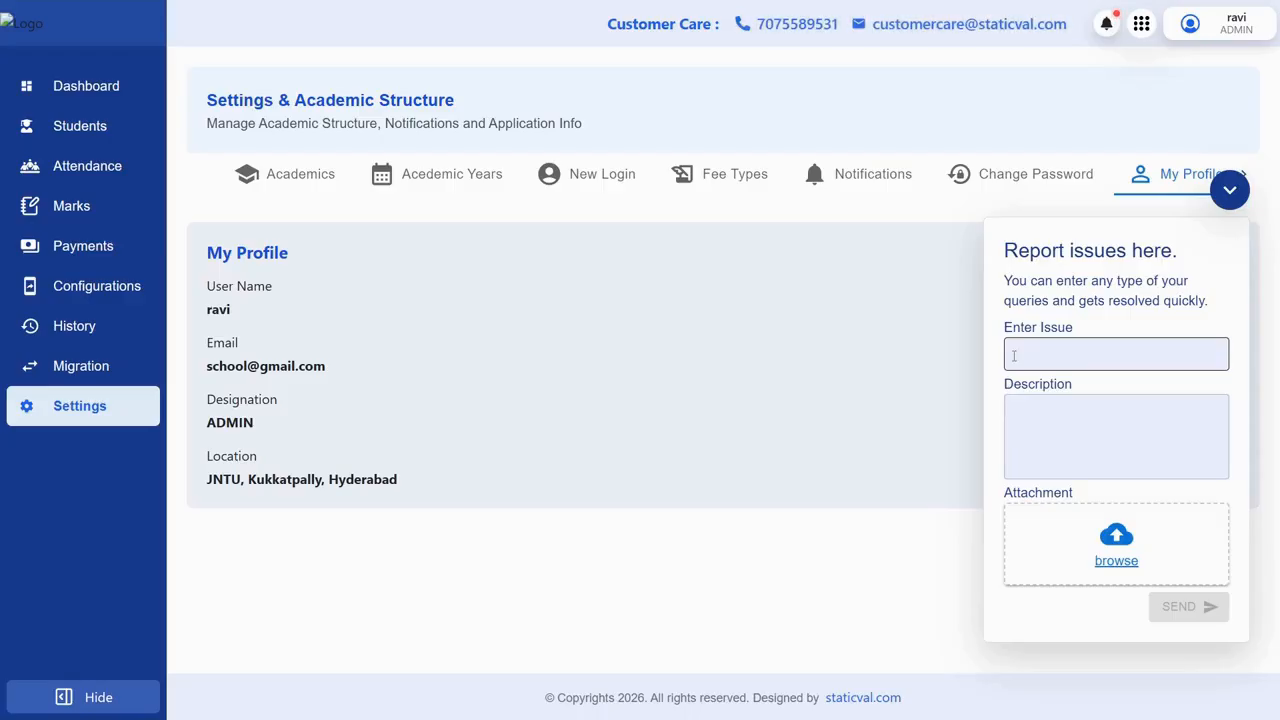
Step: Enter the issue title 'Login Issue' and the description 'it is showing the something went wrong'
left_click(1054, 352)
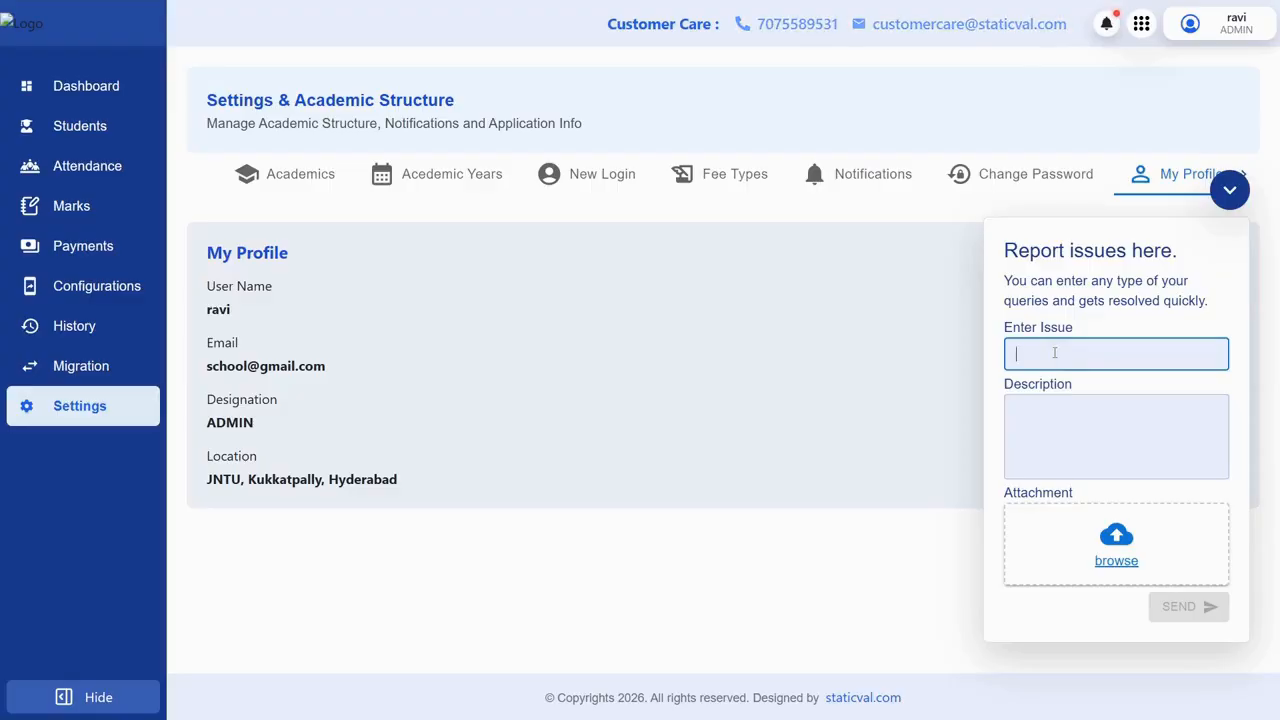
type("Login")
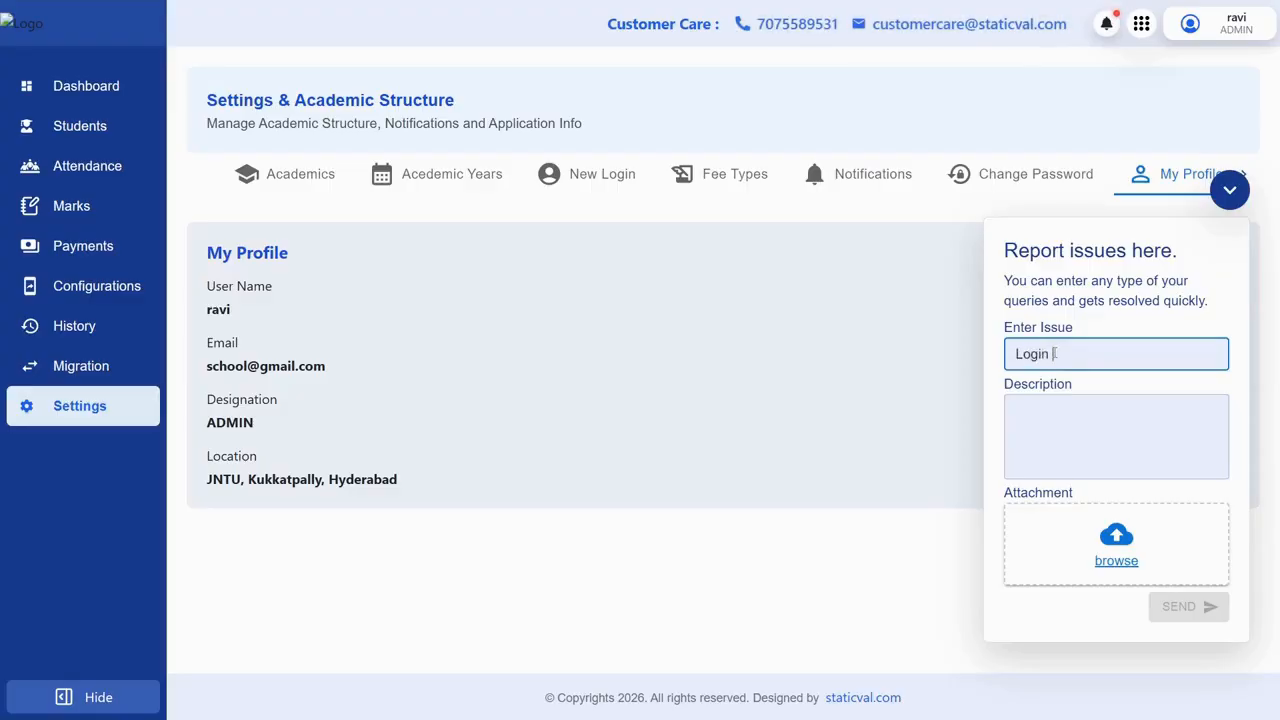
type(" Issue")
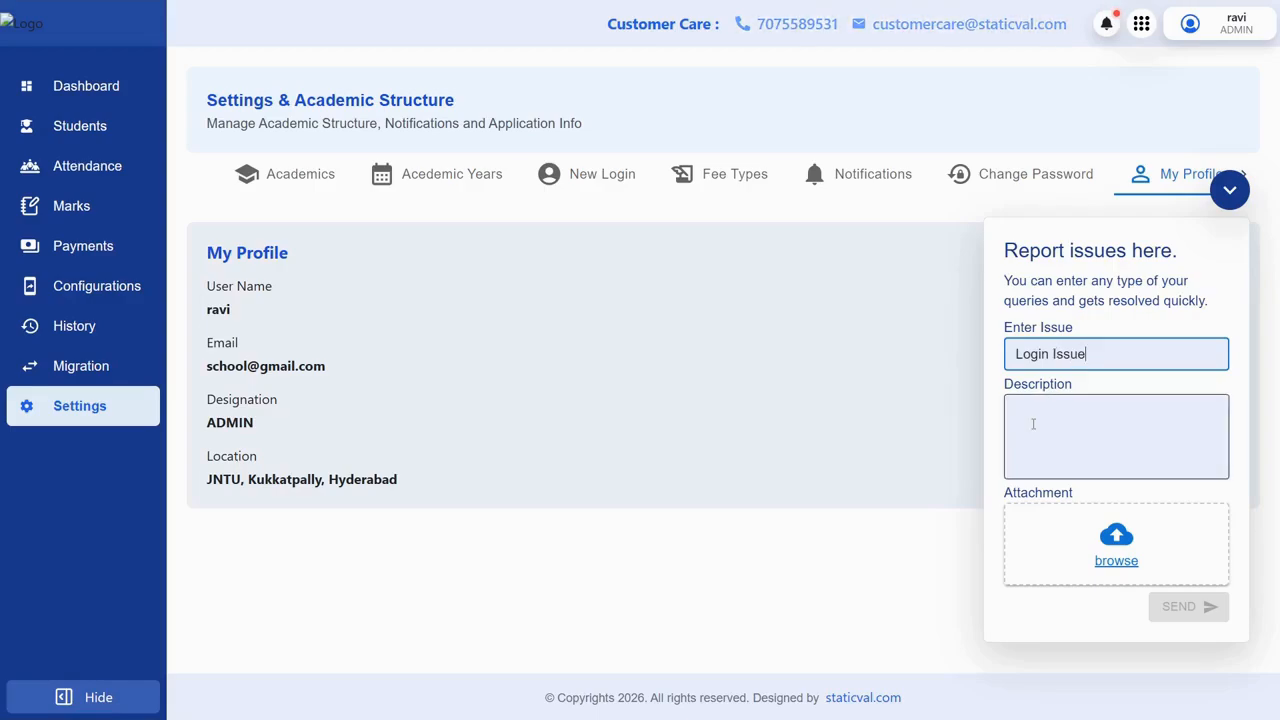
left_click(1033, 424)
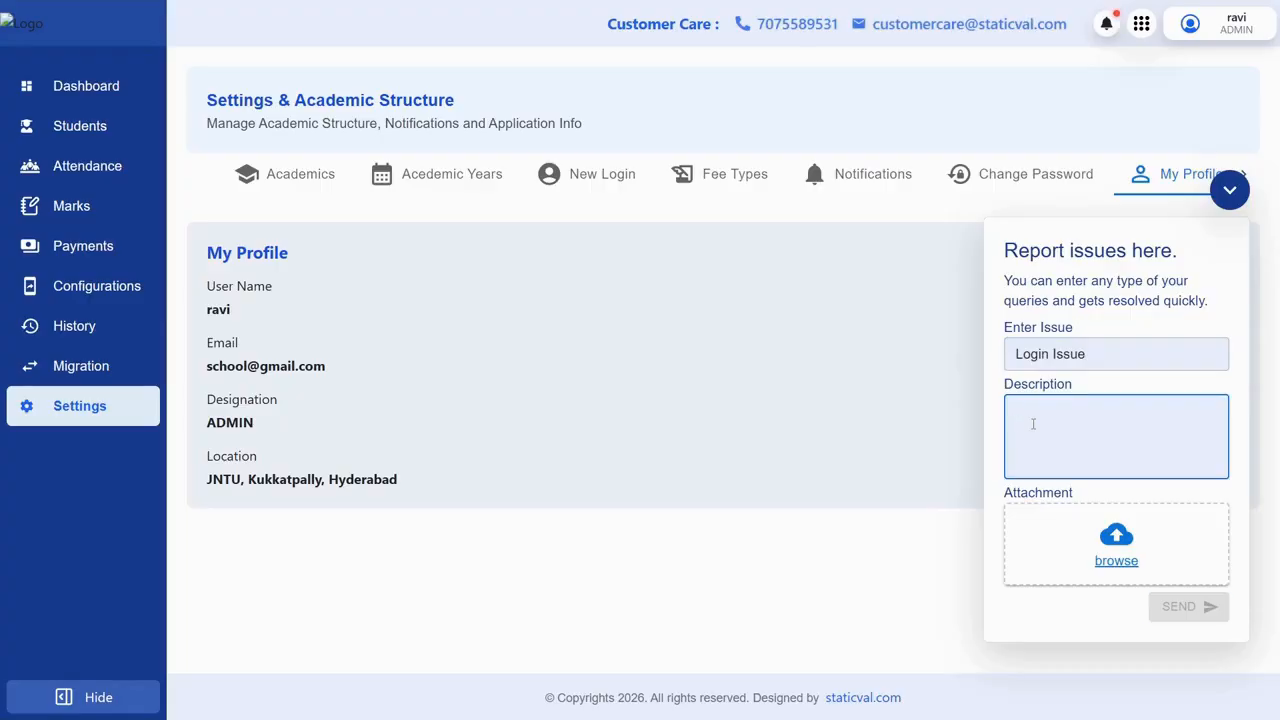
type("it is showing the ssom")
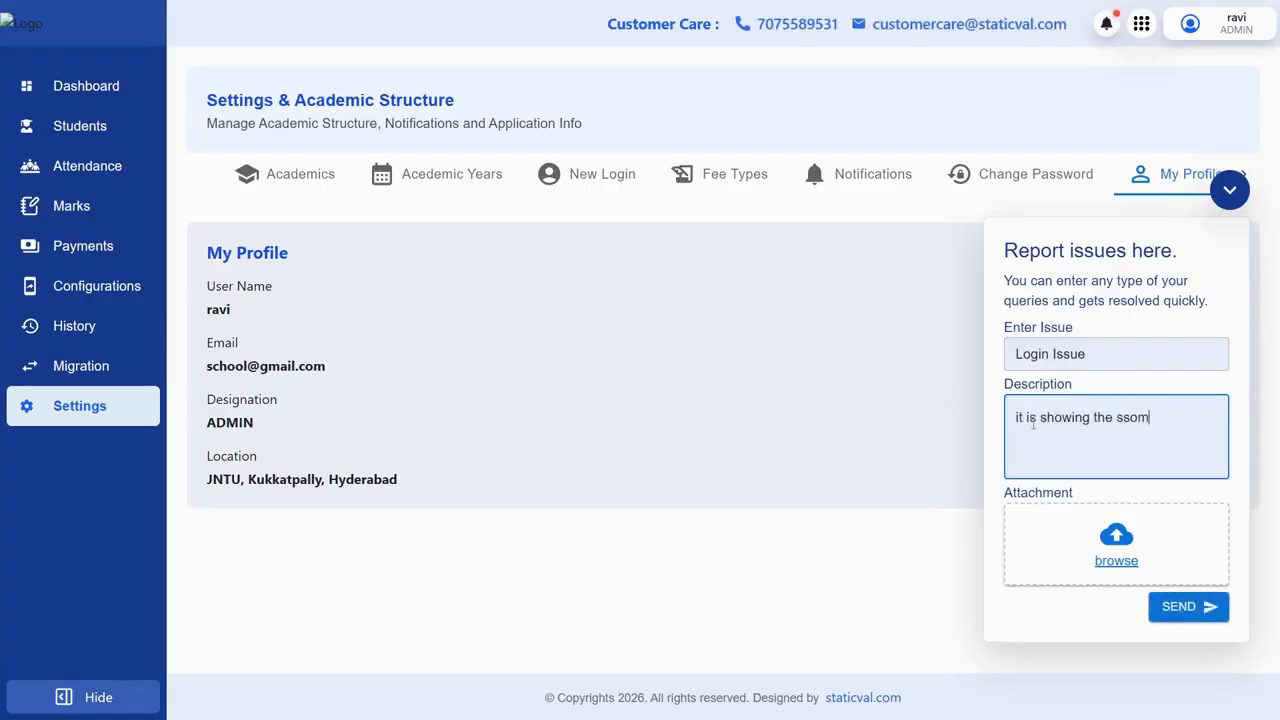
type("ething went wrong")
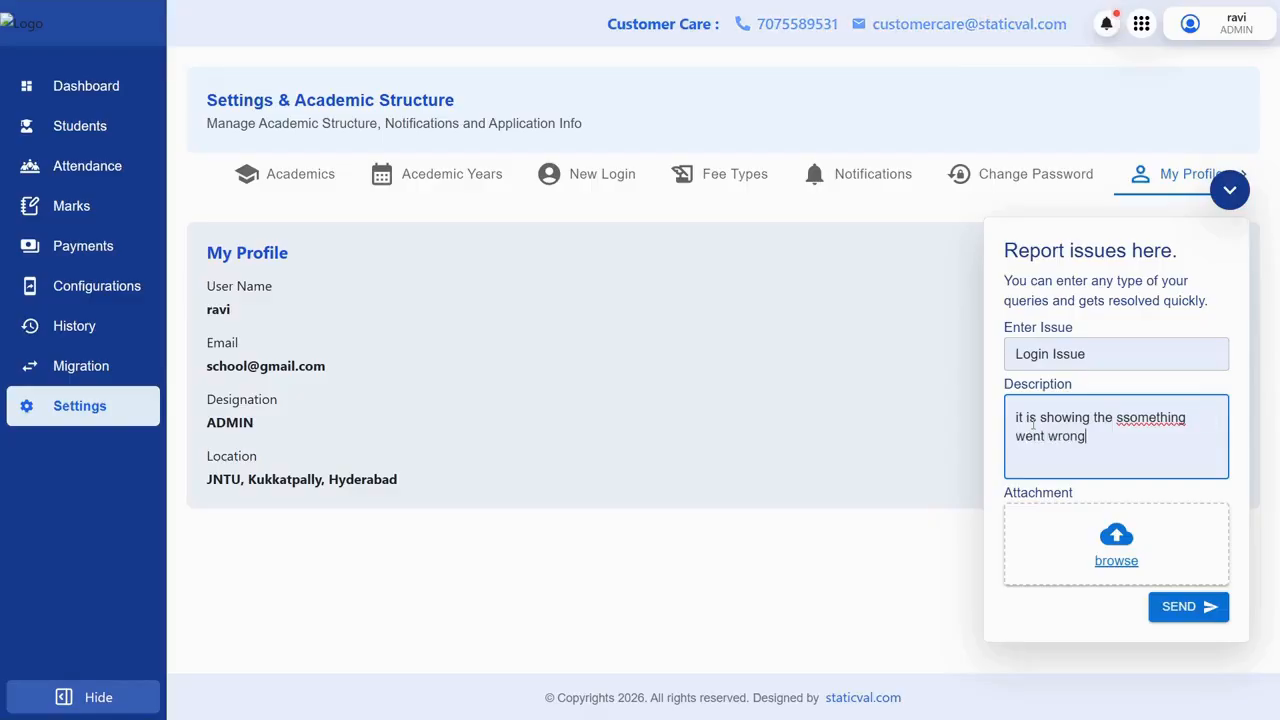
left_click(1139, 418)
key("BackSpace")
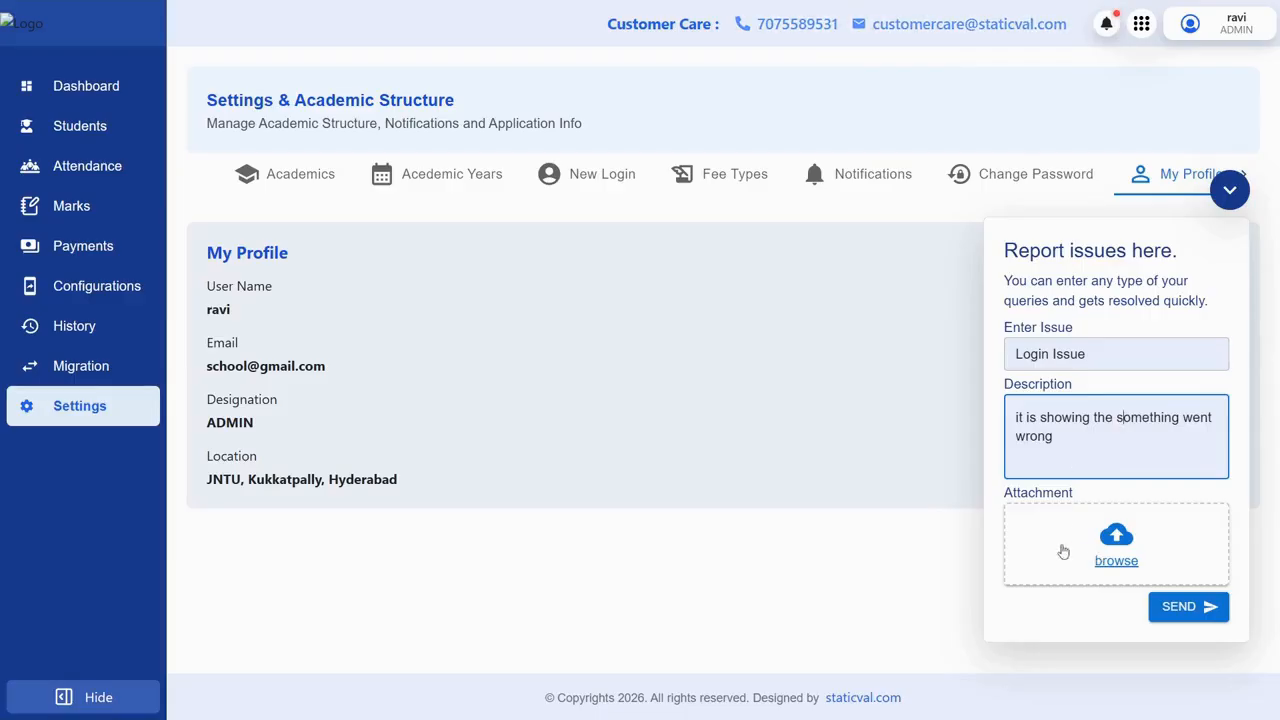
Step: Send the issue, select the customer care email address, and close the reporting form
left_click(1199, 612)
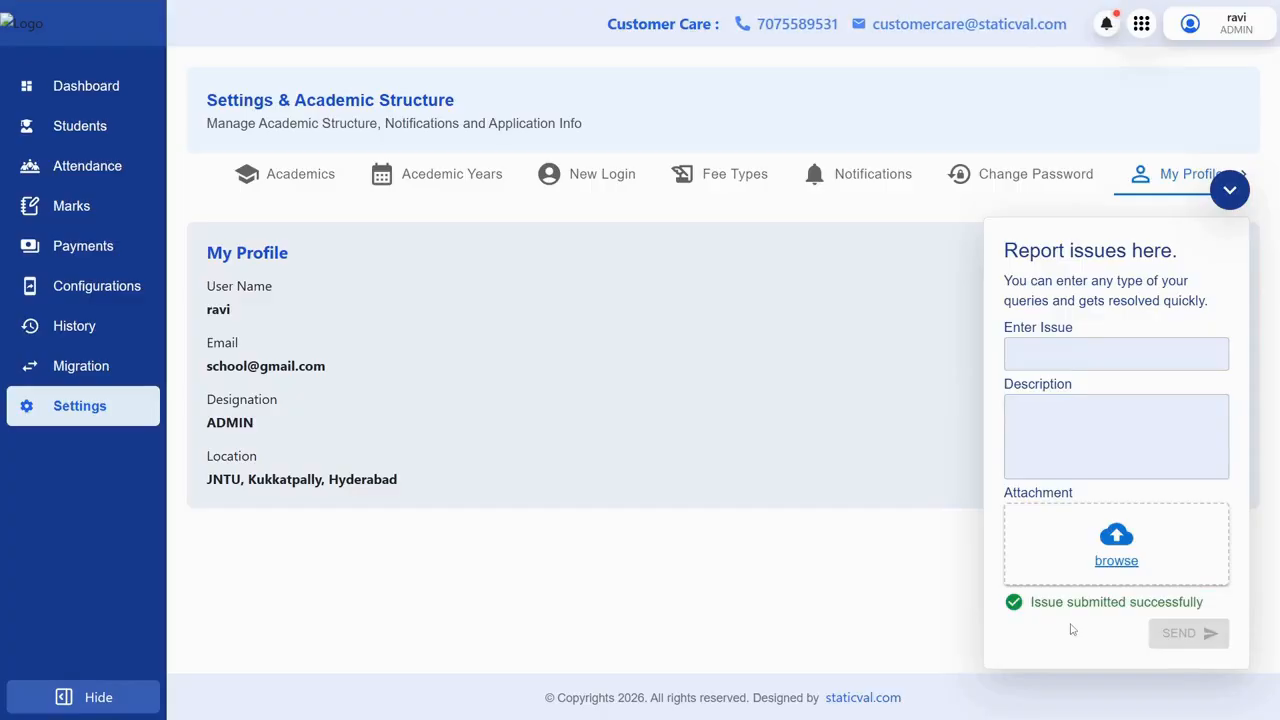
left_click_drag(1025, 42, 1064, 46)
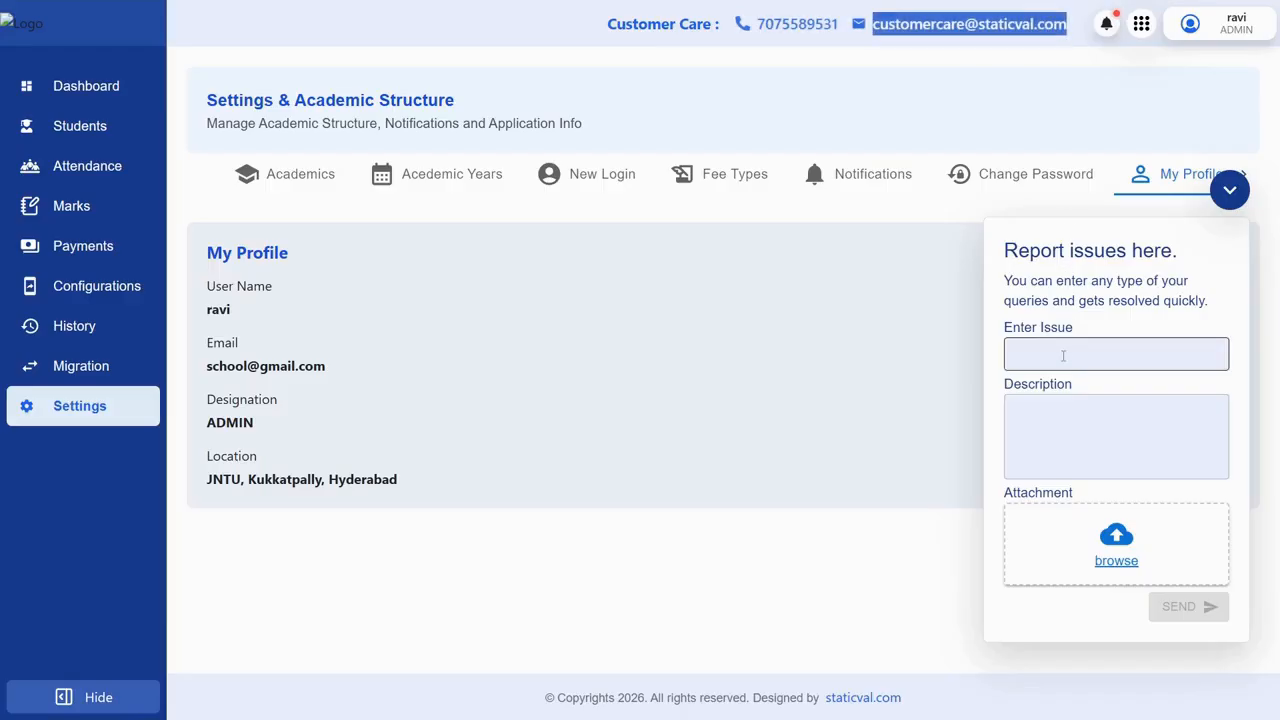
left_click(1236, 198)
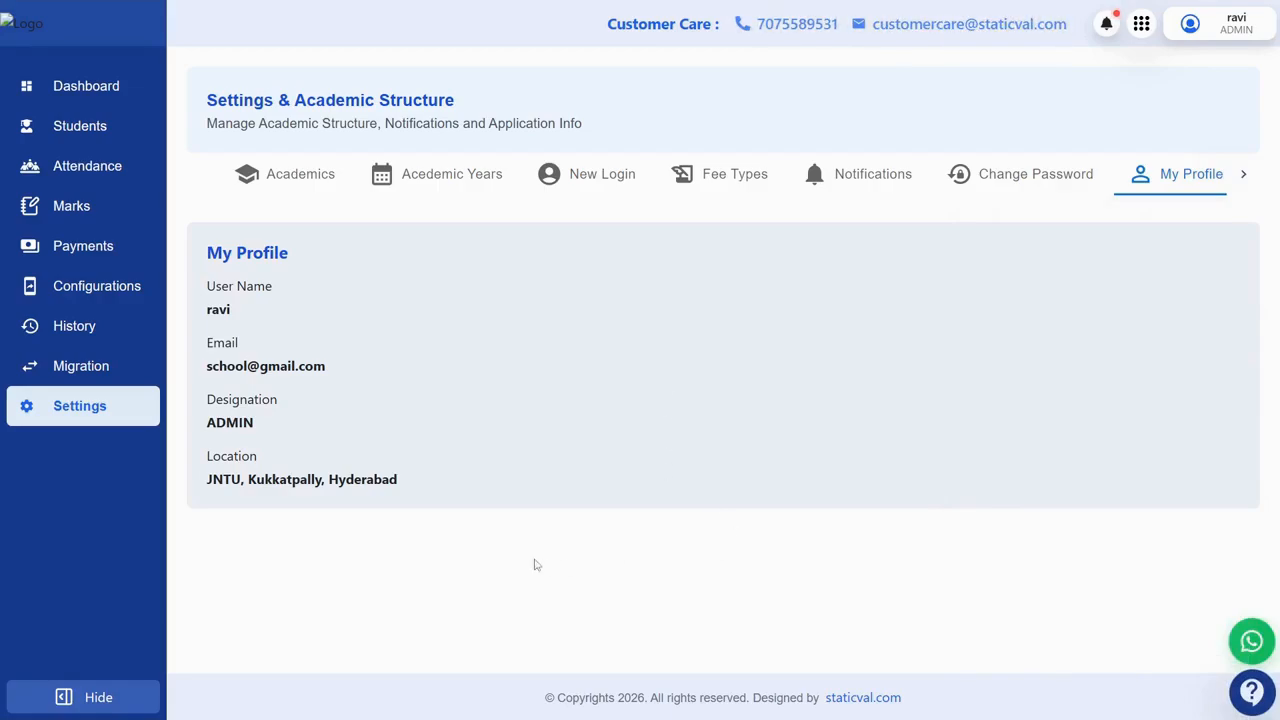
Step: In Settings Notifications, enter 'Meetings', then reach the filled New Login account form for the Accountant
left_click(277, 172)
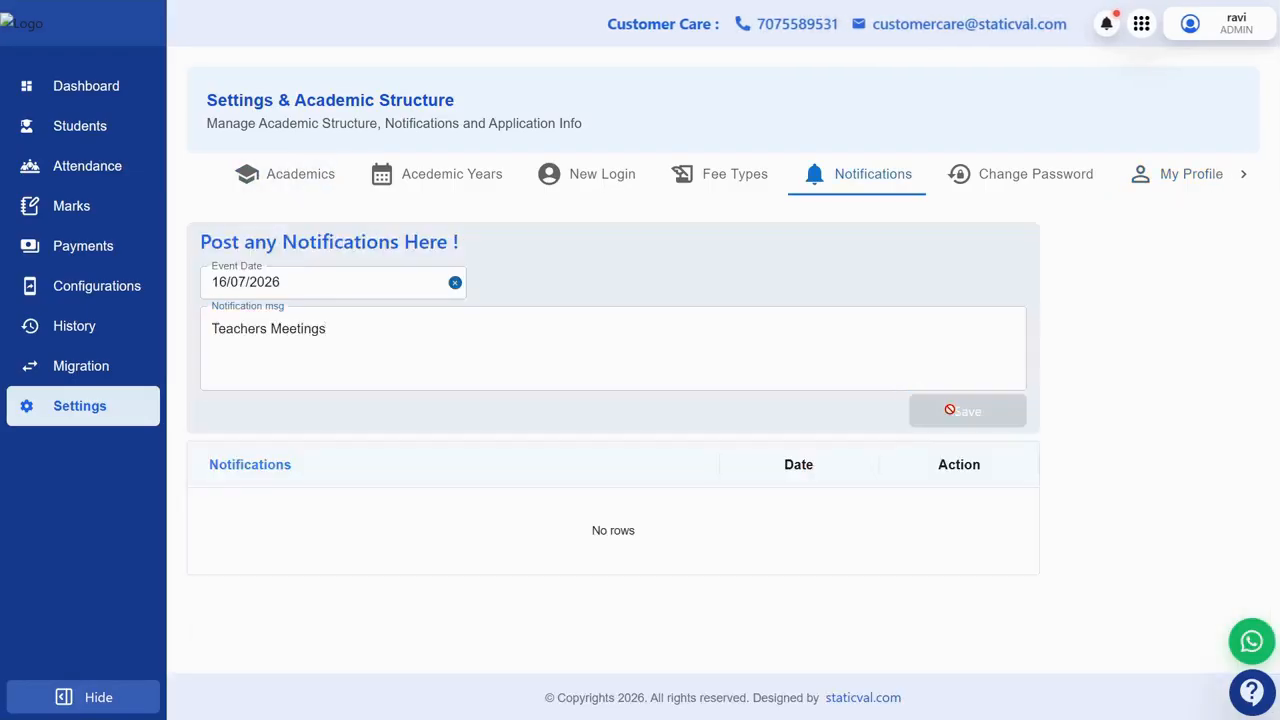
left_click(951, 412)
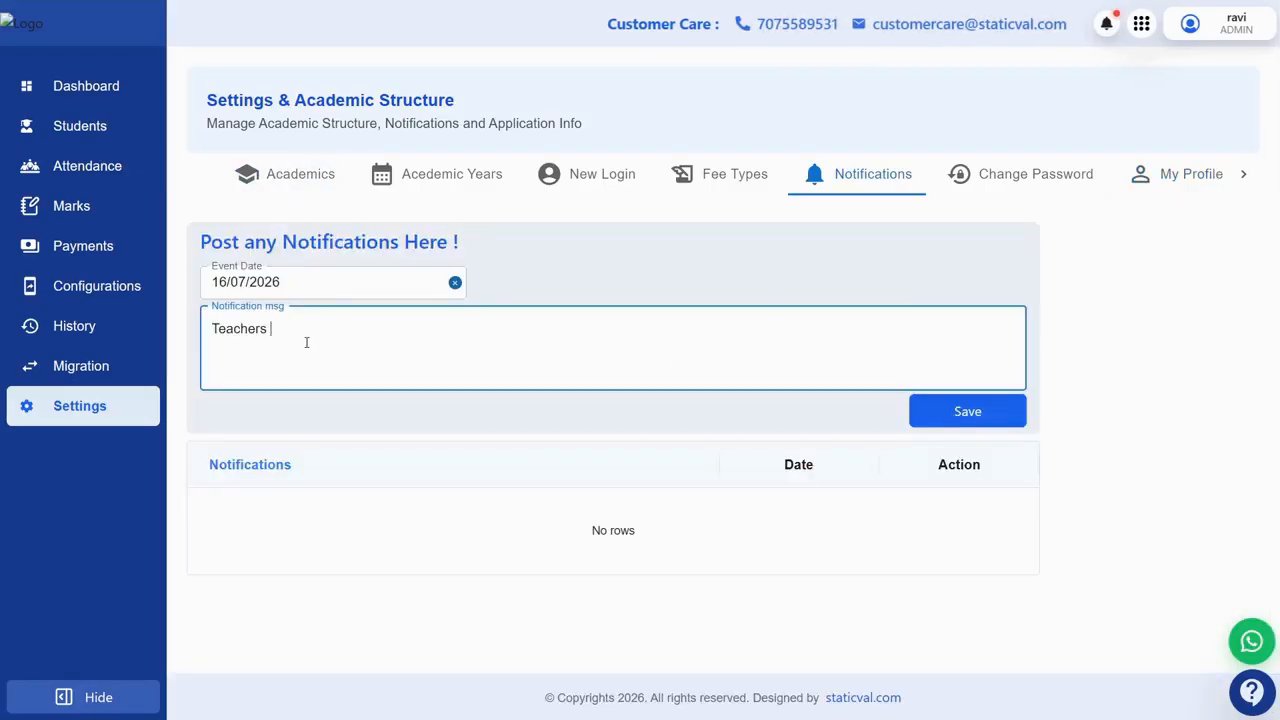
type("Meetings")
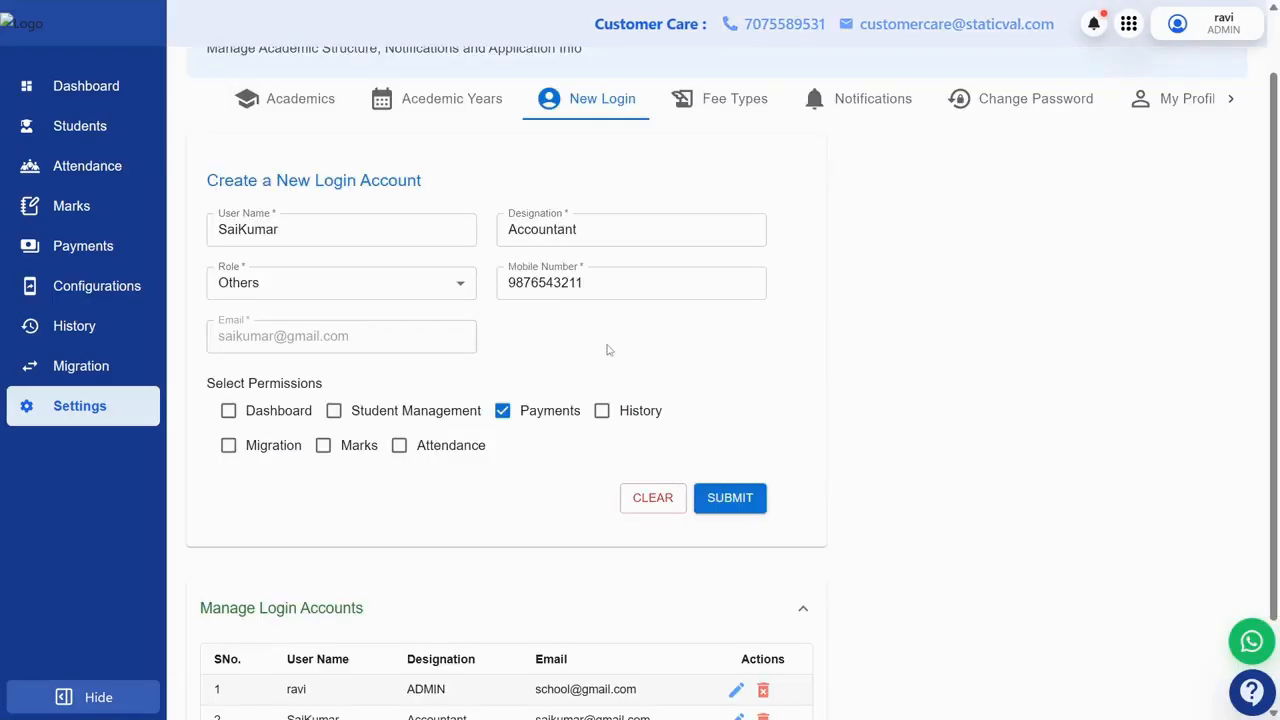
scroll(711, 296, "up", 1)
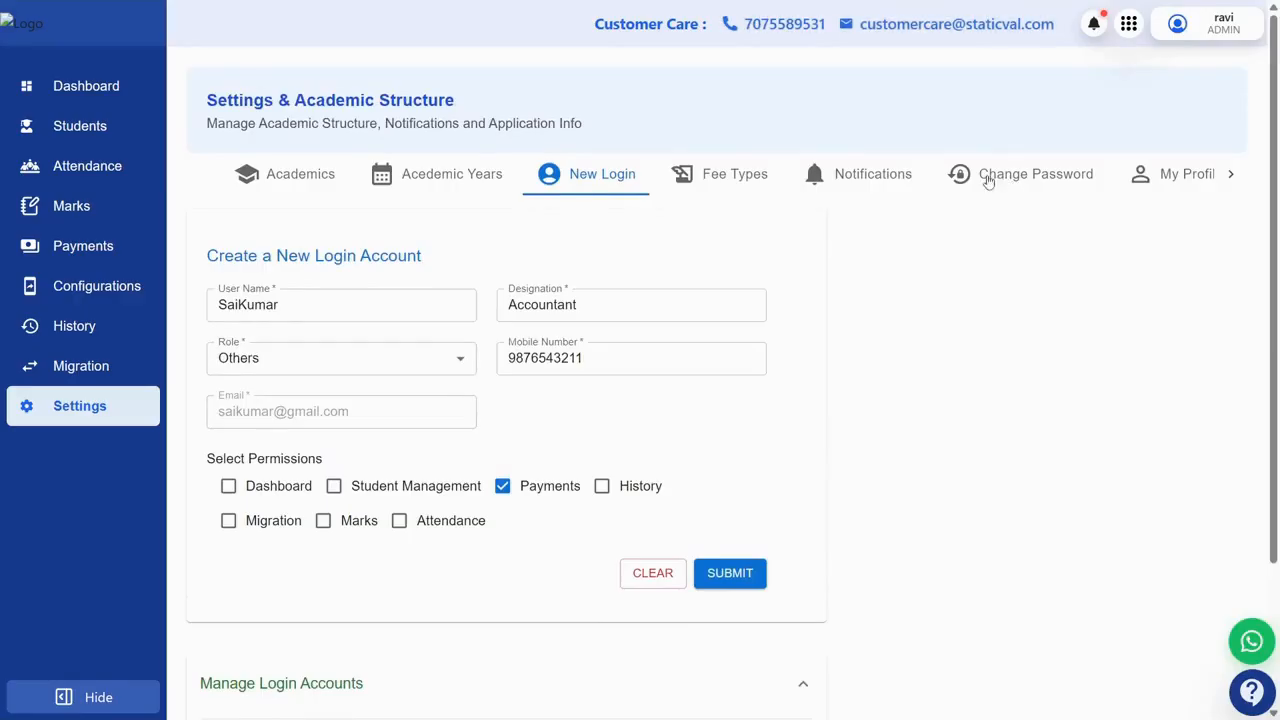
scroll(467, 372, "down", 1)
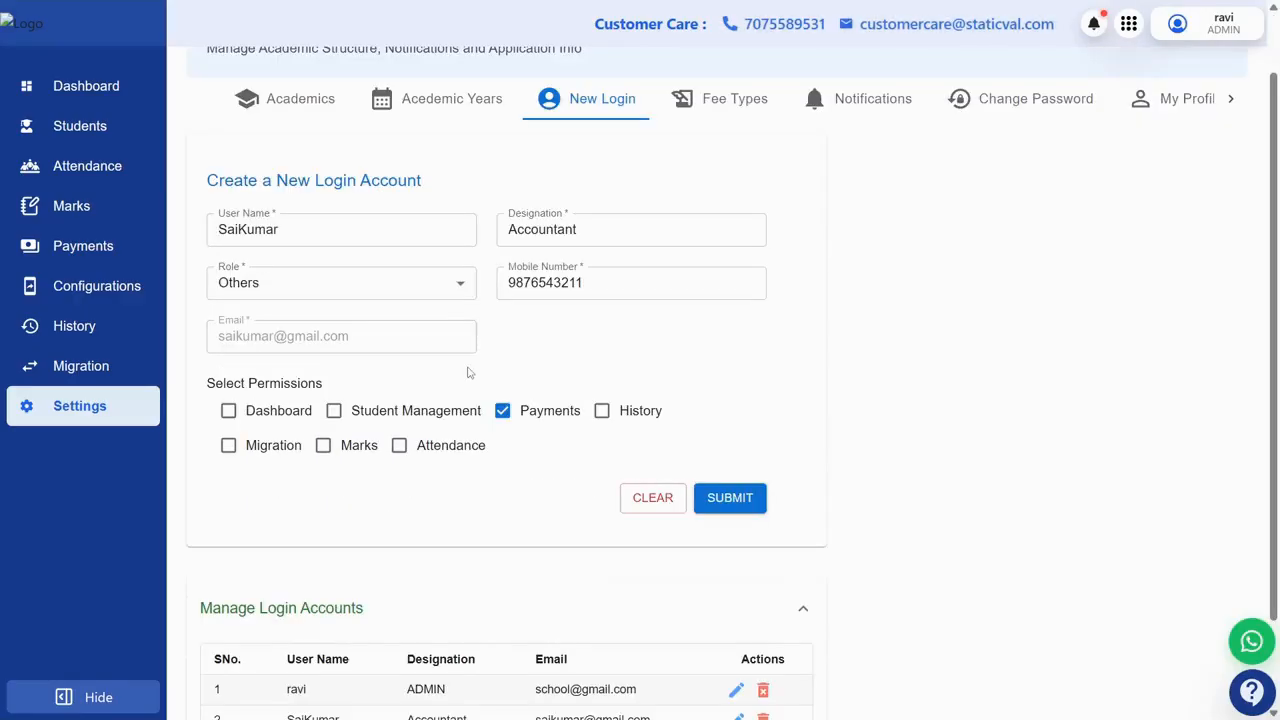